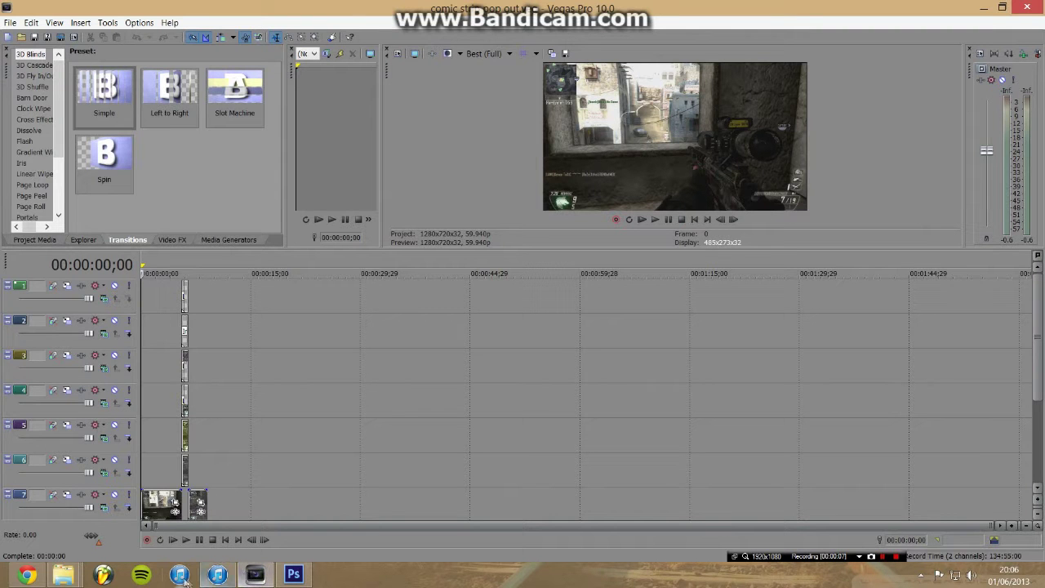
Step: Play the Comic strip pop out.wmv example from the Youtube folder, then close the player and minimize Explorer
mouse_move(63, 575)
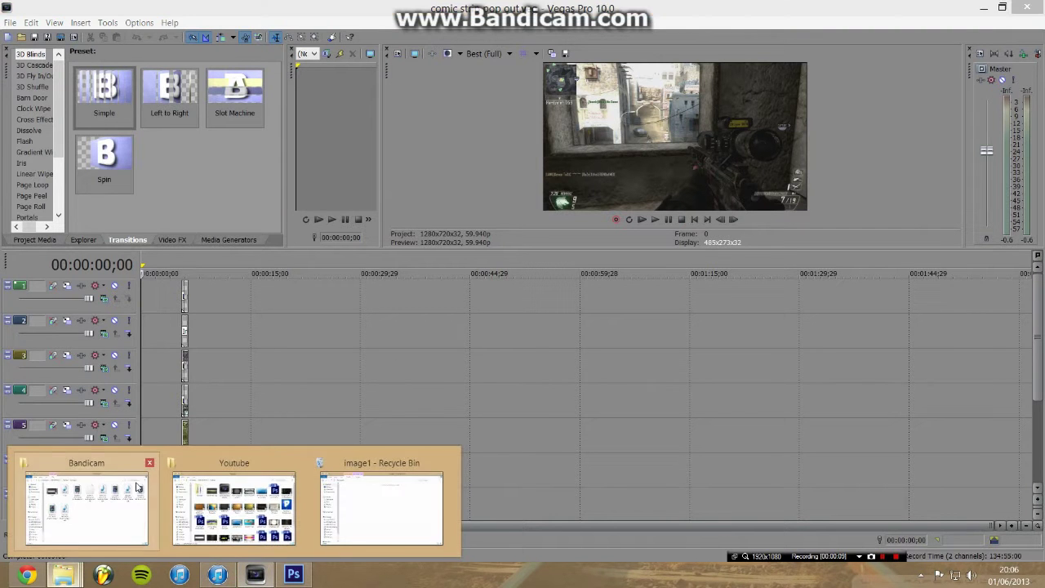
mouse_move(169, 514)
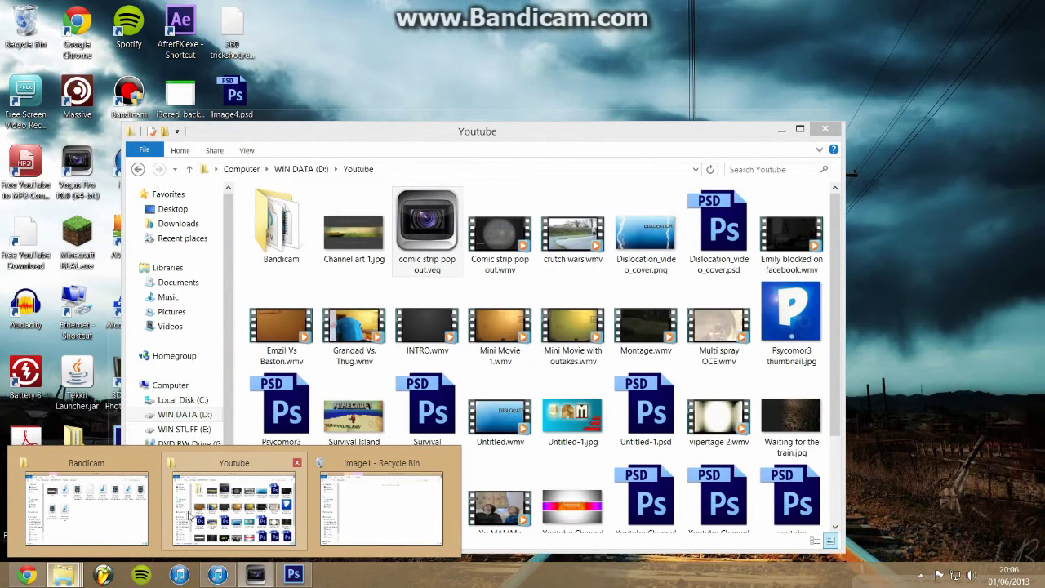
left_click(241, 511)
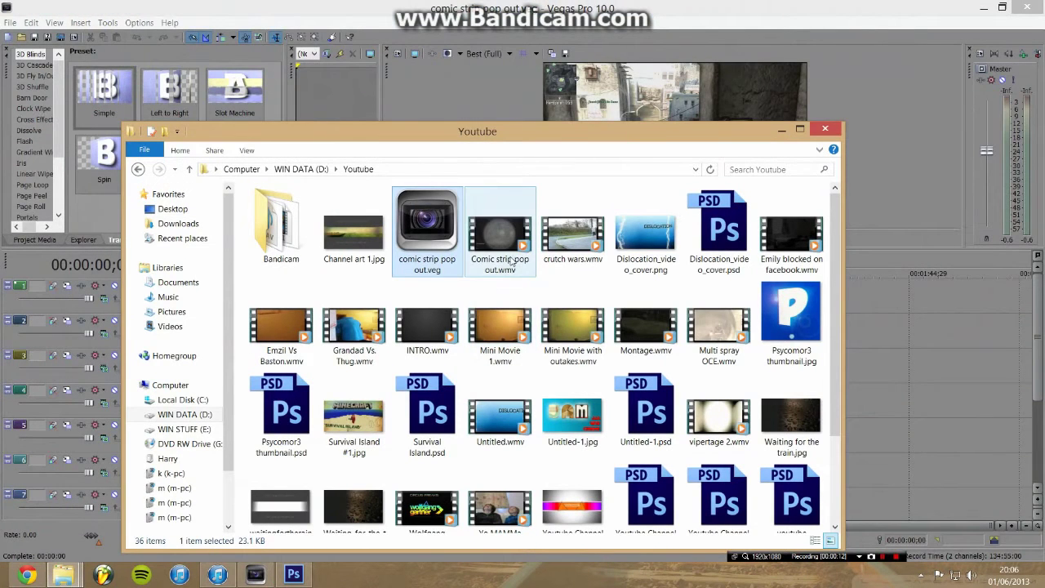
double_click(509, 259)
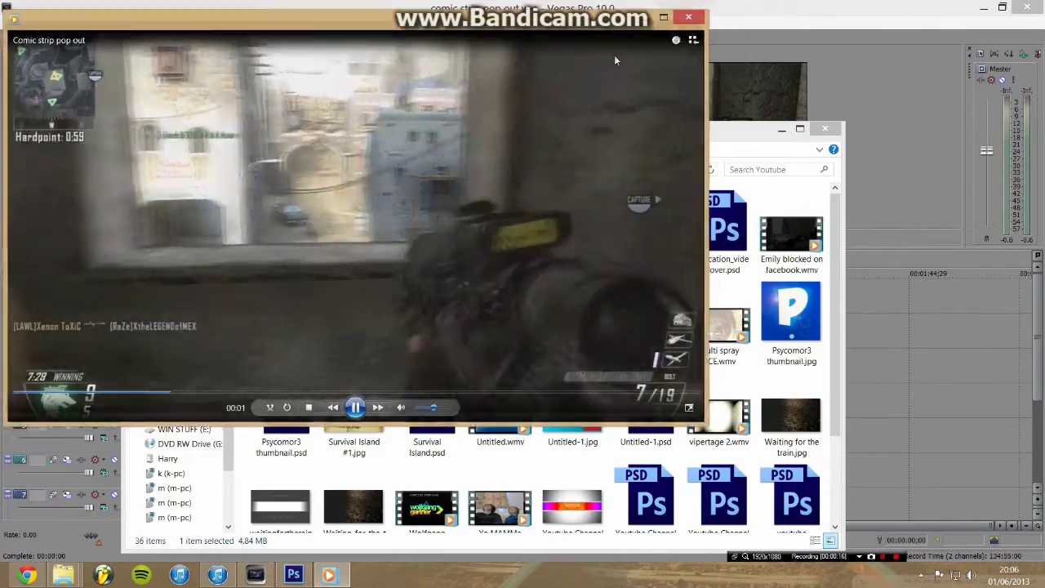
left_click_drag(588, 14, 764, 114)
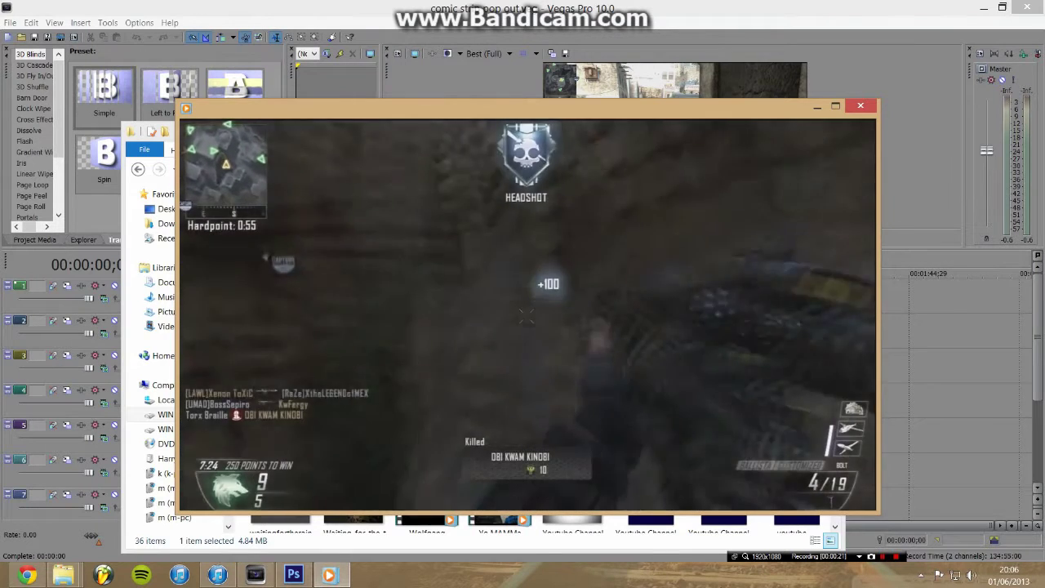
left_click(862, 107)
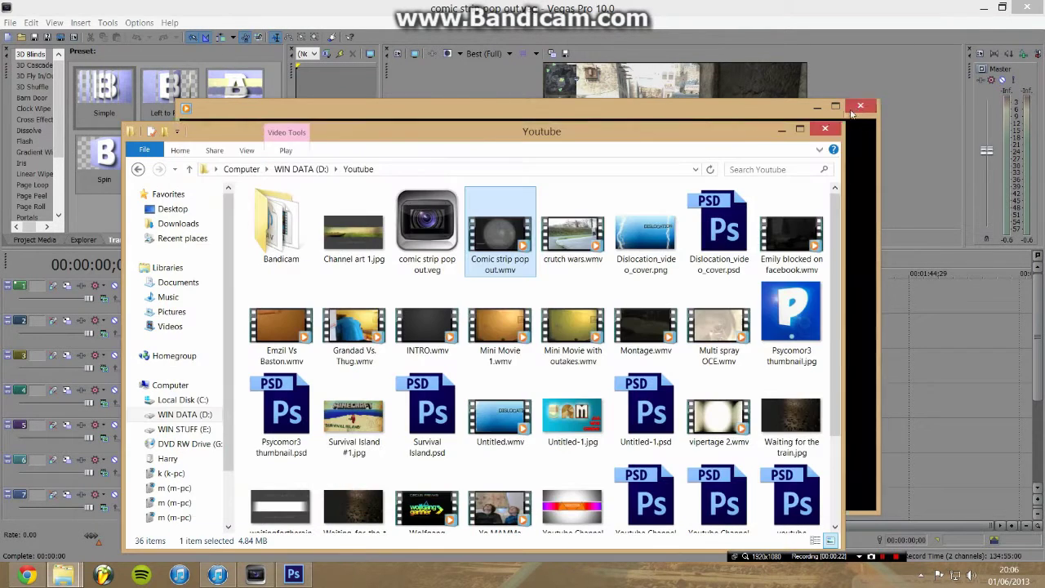
left_click(781, 134)
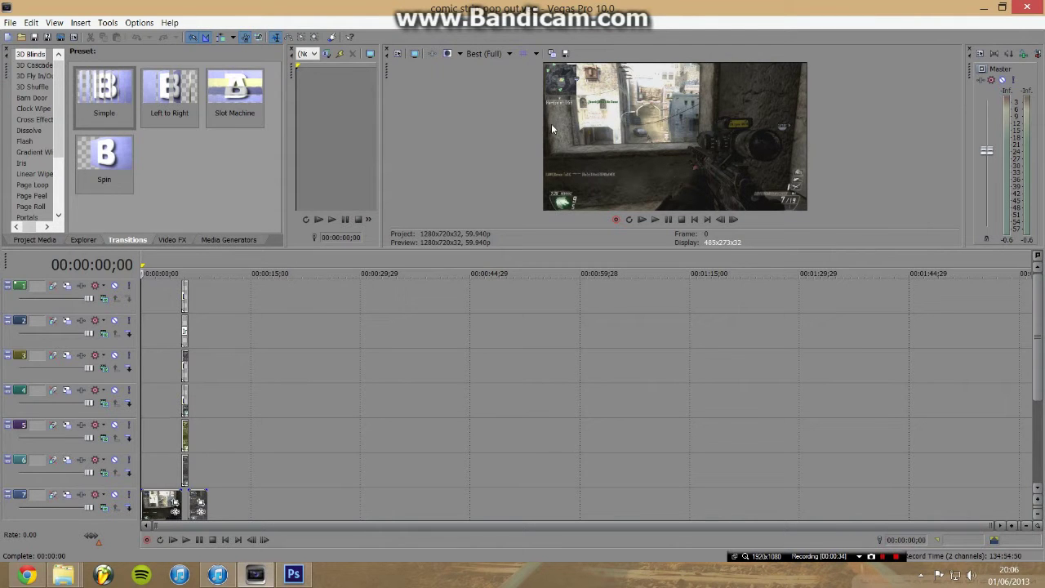
Step: Show the Project Media list, select the 360 trickshot clip and enlarge the media area
left_click(50, 239)
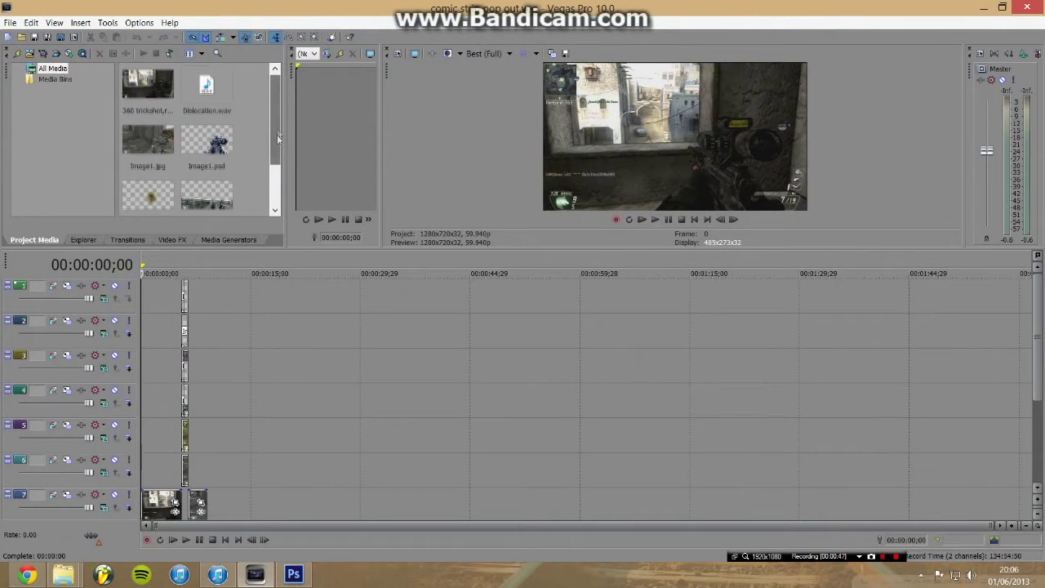
scroll(282, 133, "down", 1)
left_click_drag(334, 248, 334, 336)
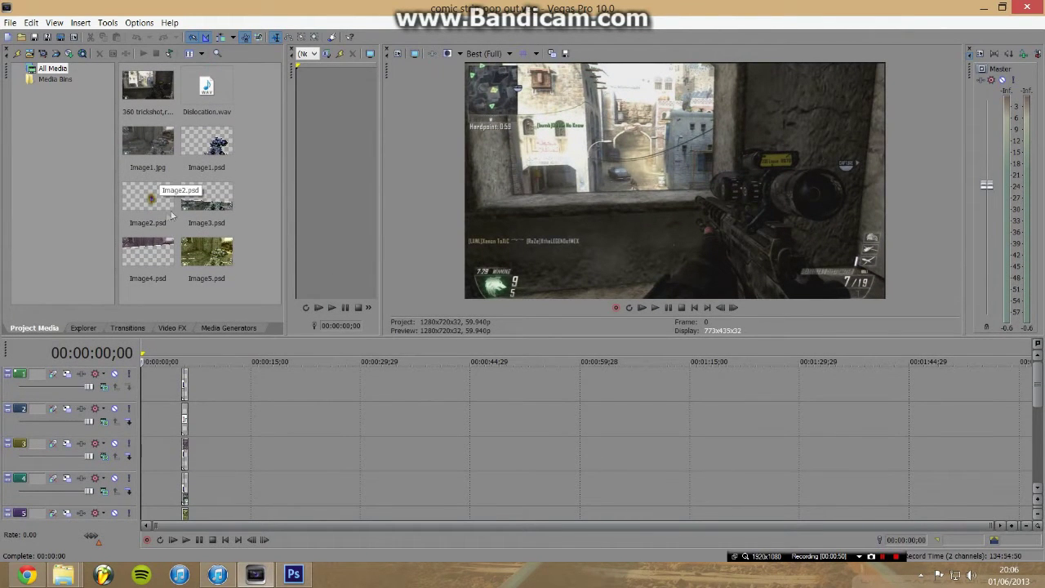
left_click(164, 117)
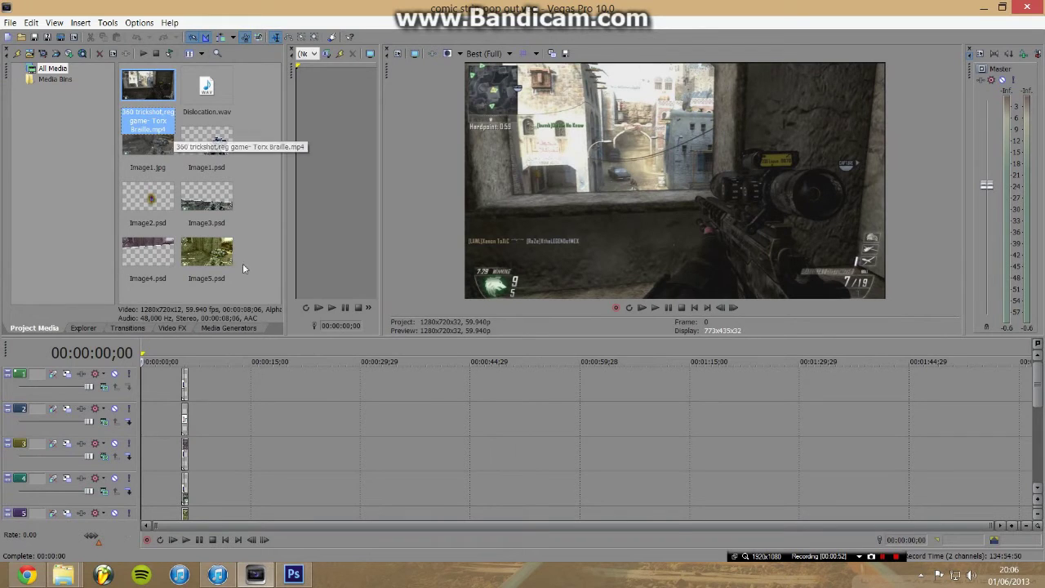
left_click_drag(1031, 392, 1038, 462)
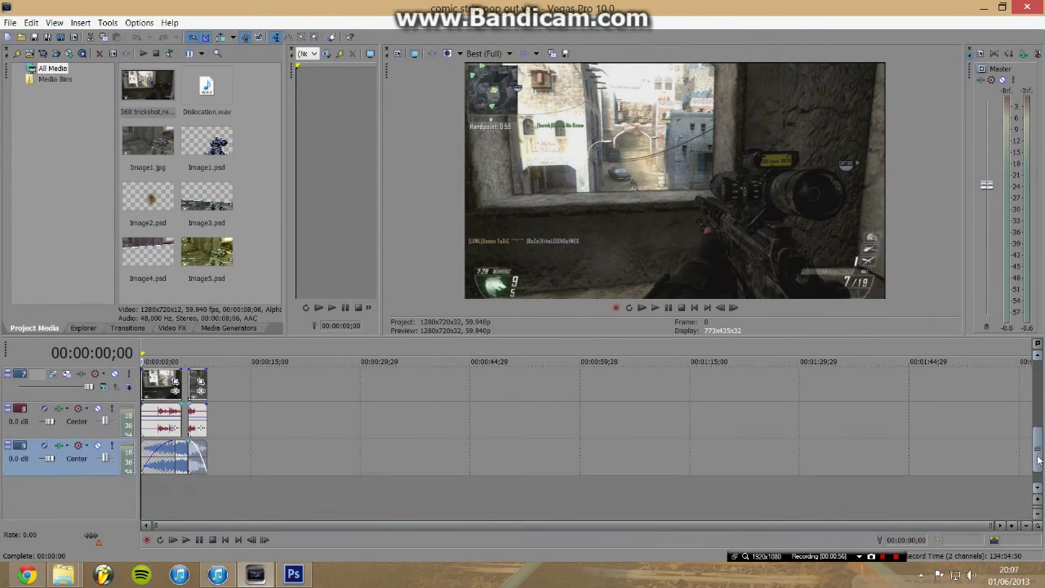
Step: Mute audio tracks 8 and 9 and place the 360 trickshot clip on track 7 near 52 seconds
left_click(97, 409)
left_click(97, 445)
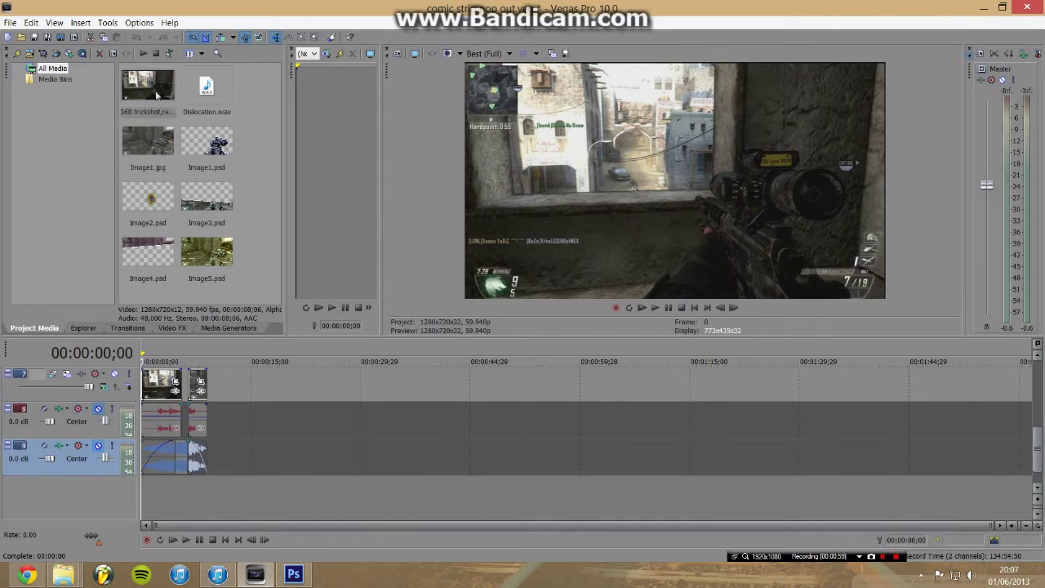
left_click_drag(151, 90, 532, 389)
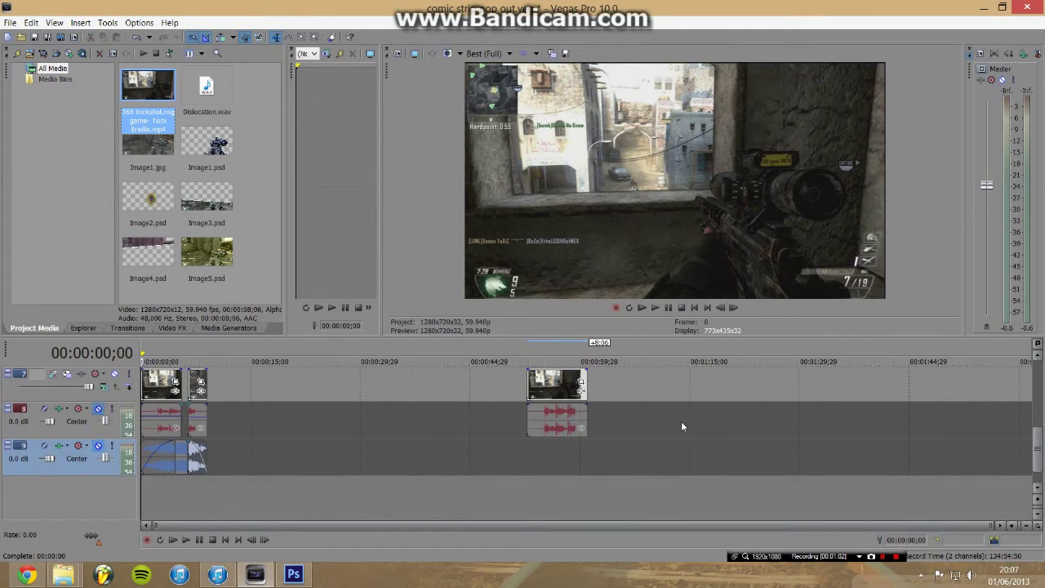
left_click(546, 362)
Step: Play from 00:00:56;14, then step frame by frame to the post-shot freeze frame at 00:00:58;10
scroll(545, 362, "up", 6)
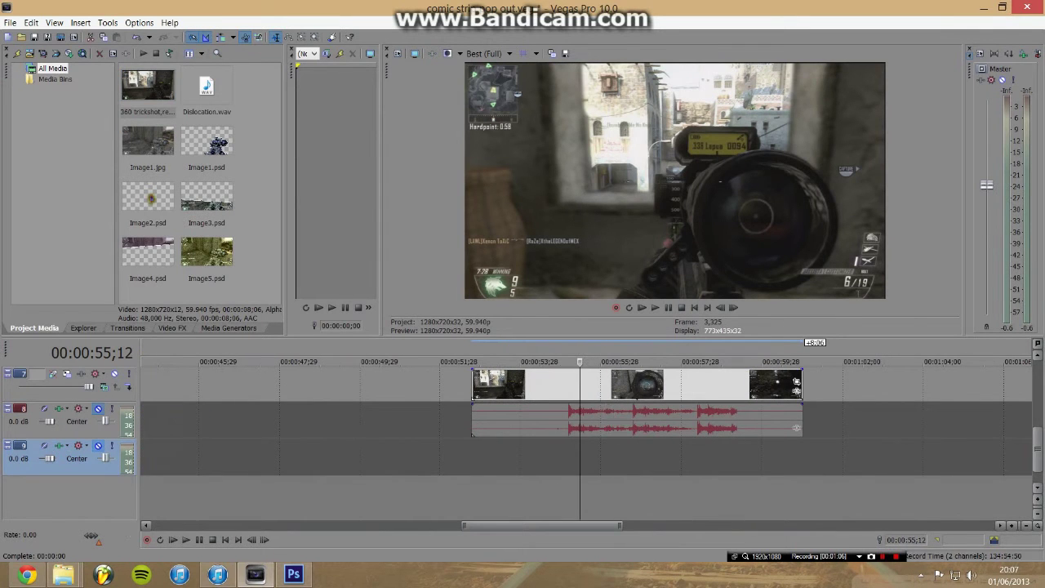
left_click_drag(1037, 448, 1037, 434)
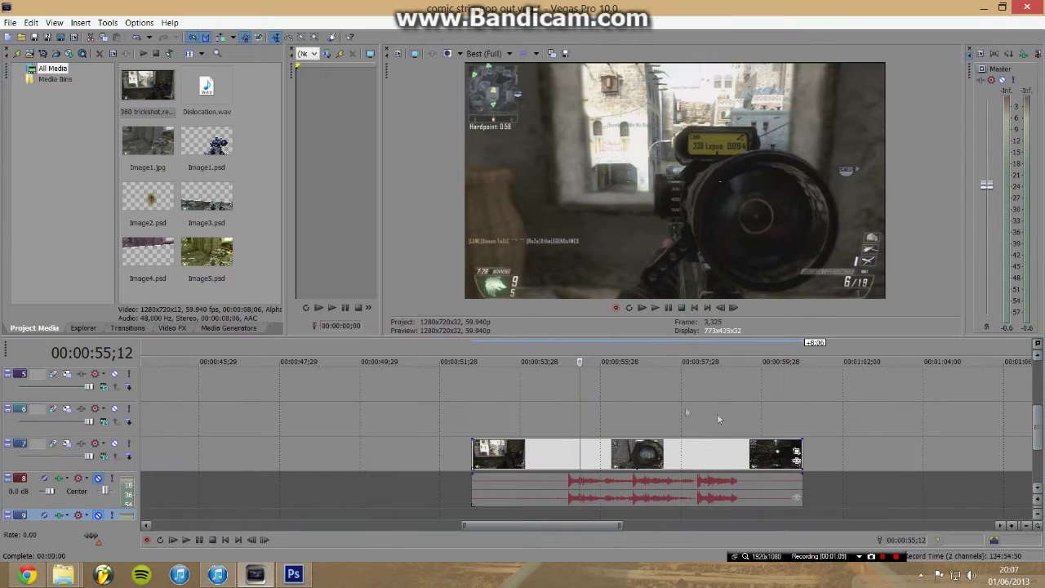
left_click(622, 353)
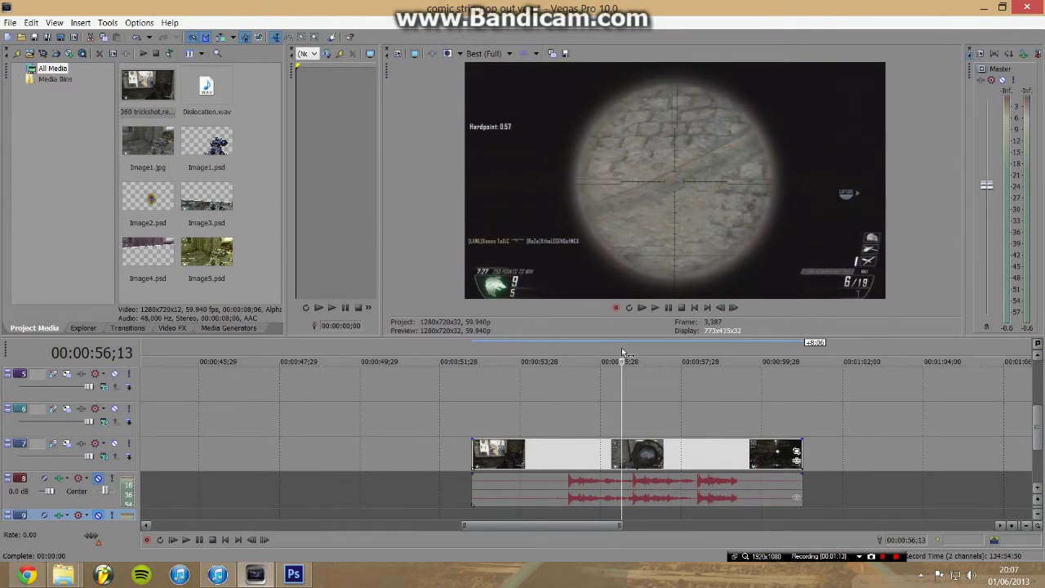
left_click(623, 354)
key("space")
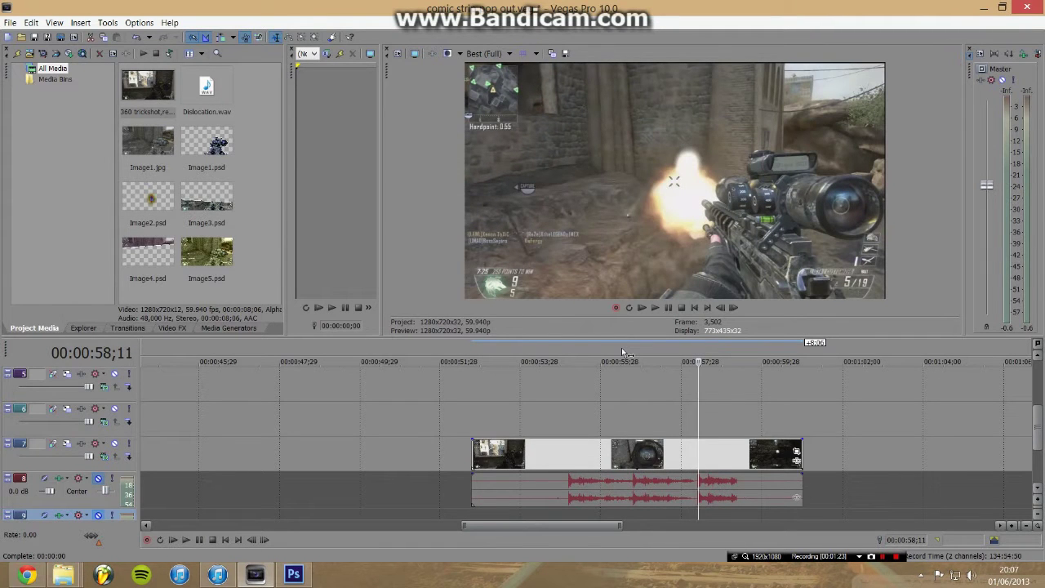
key("Left")
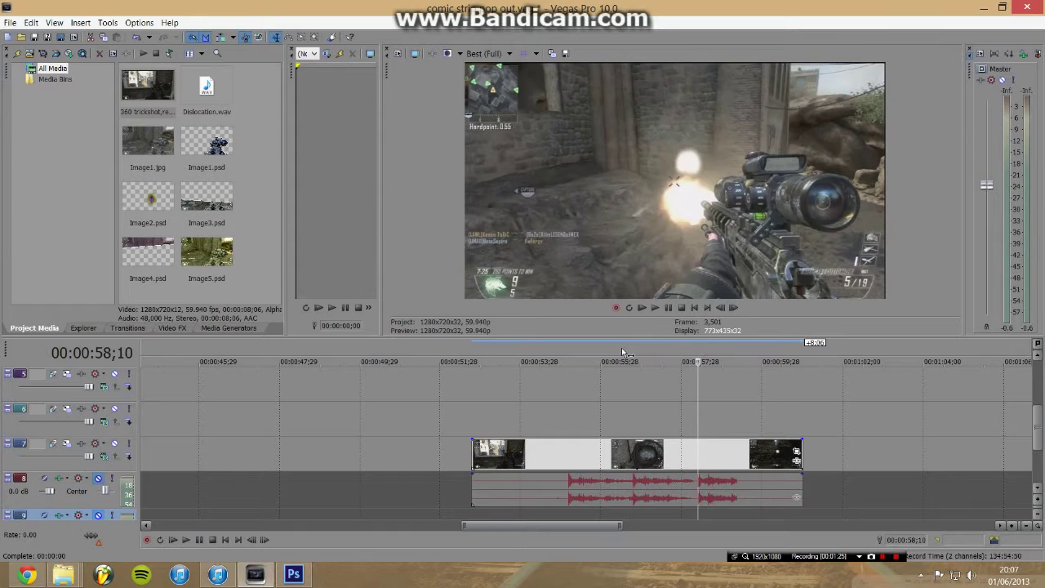
key("Right")
key("Left")
key("Left")
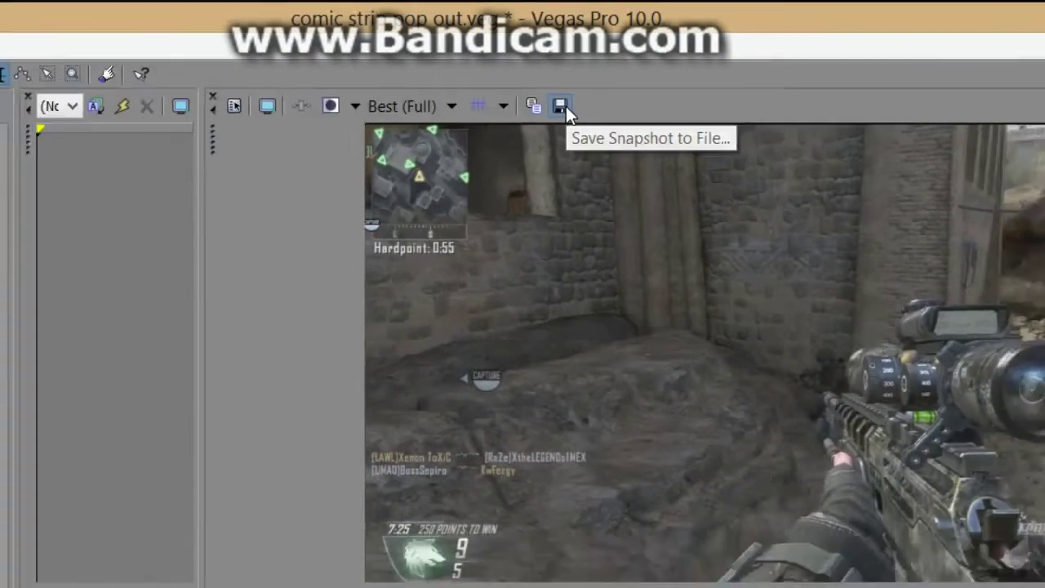
left_click(563, 117)
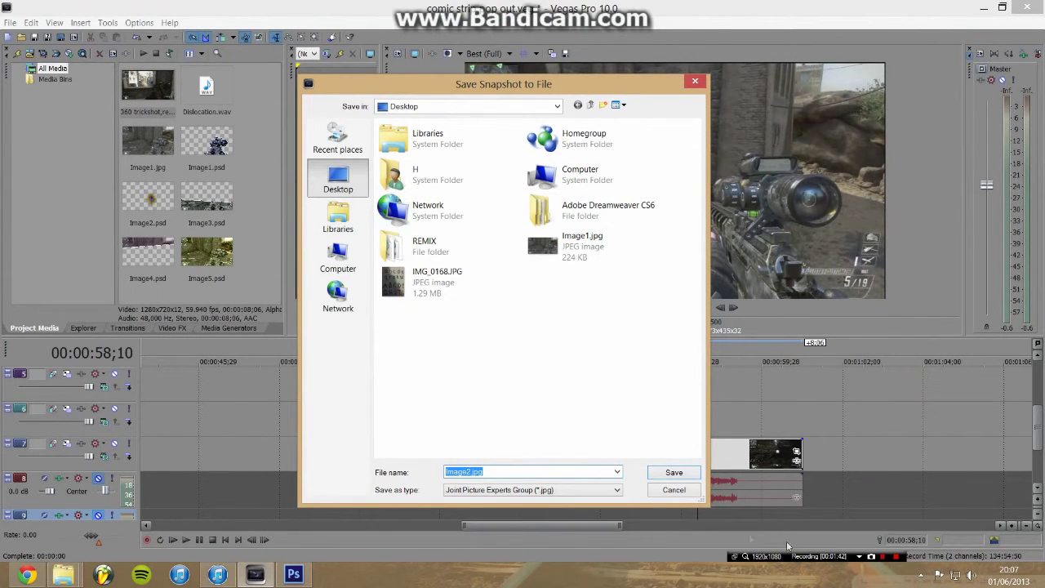
left_click(681, 491)
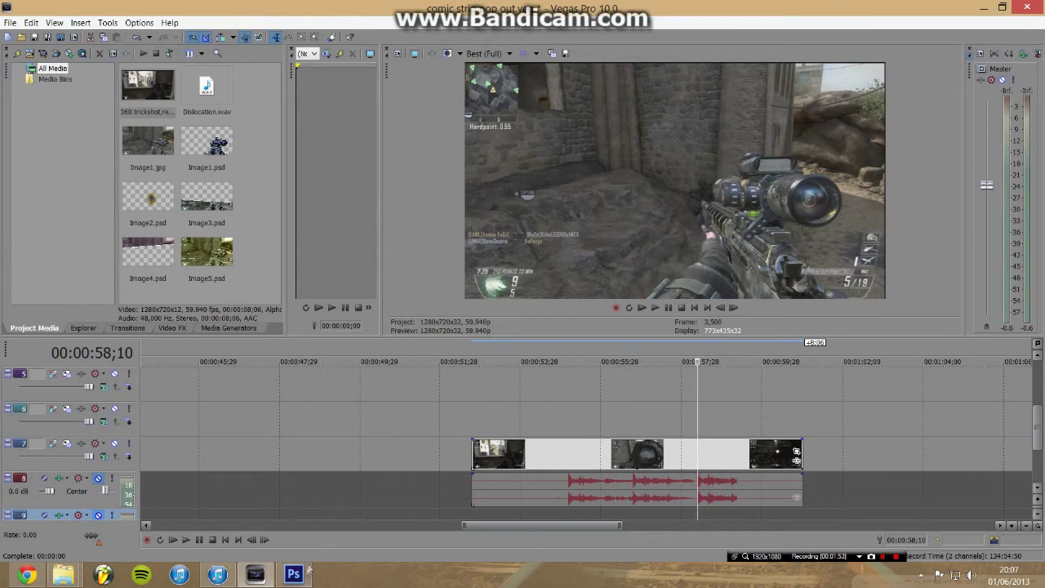
Step: Bring Photoshop forward and browse the Image1.psd through Image5.psd cut-outs, ending on Image3.psd
mouse_move(302, 576)
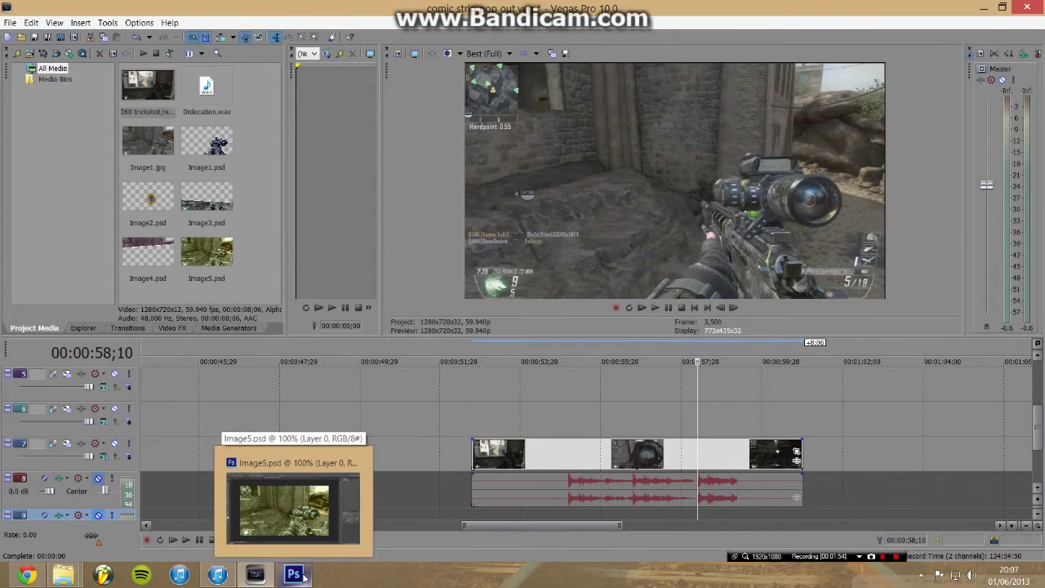
left_click(296, 576)
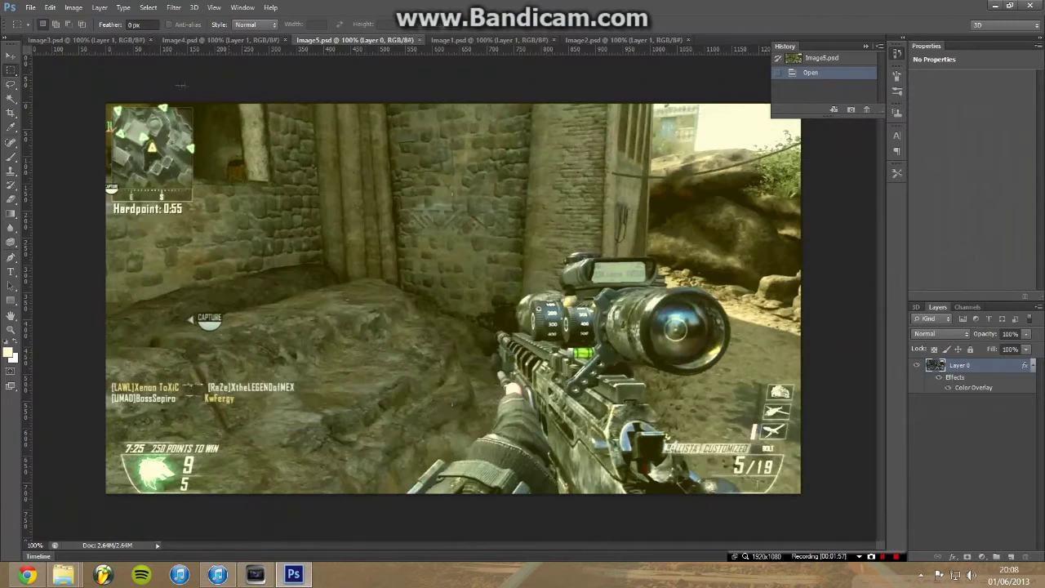
left_click(121, 40)
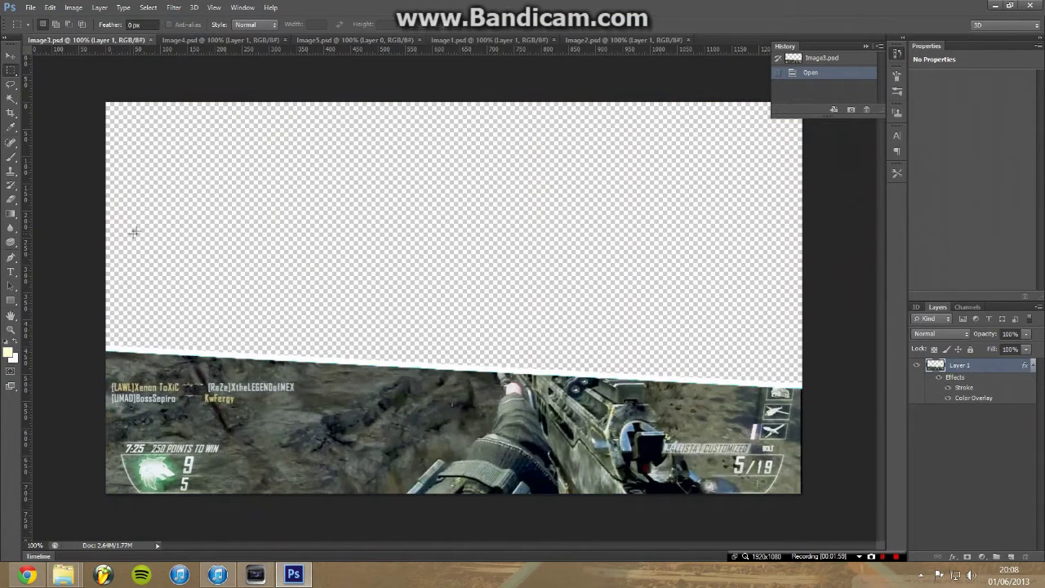
left_click(233, 40)
left_click(376, 40)
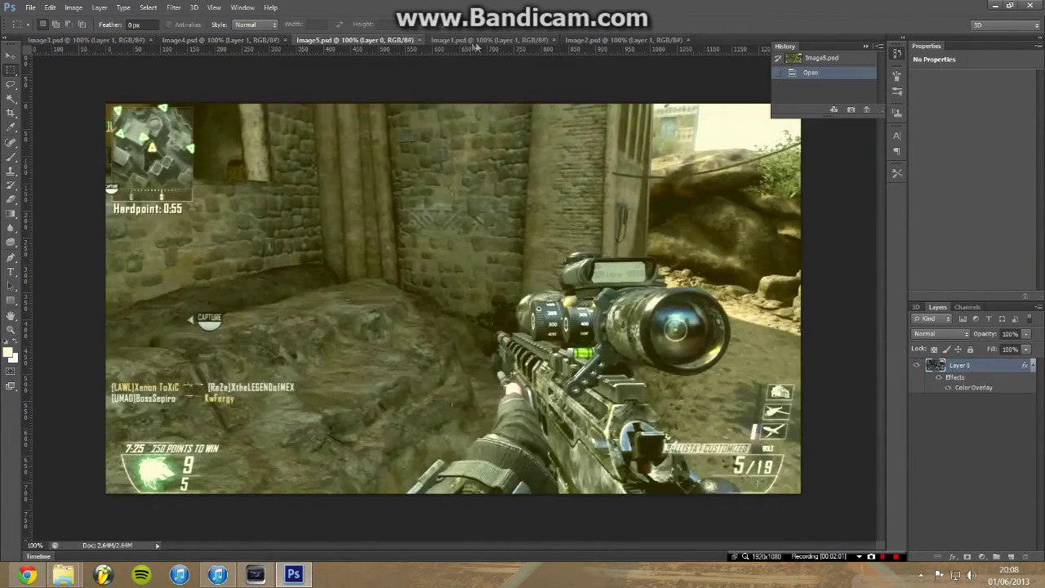
left_click(485, 41)
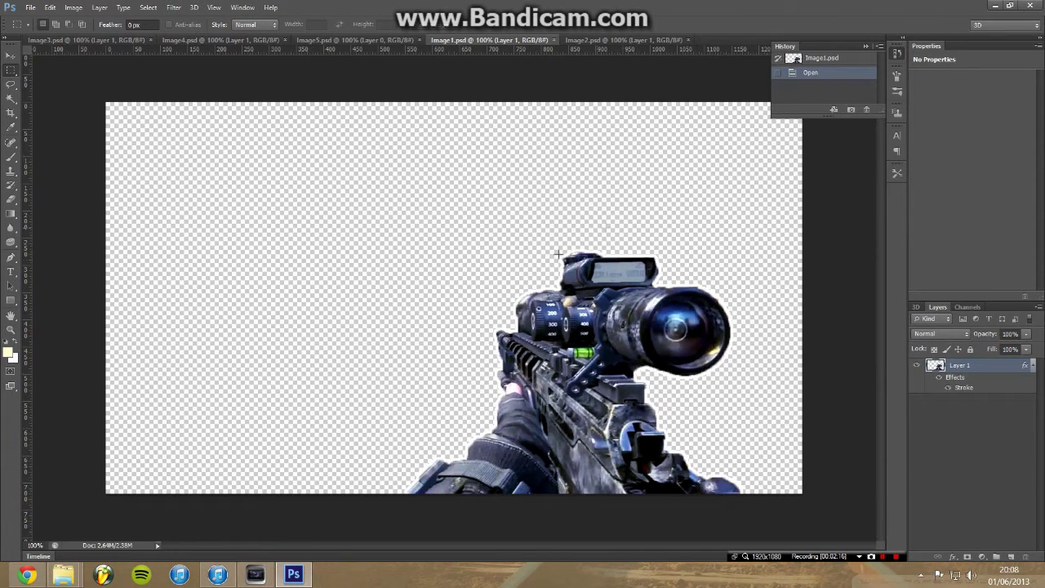
left_click(635, 40)
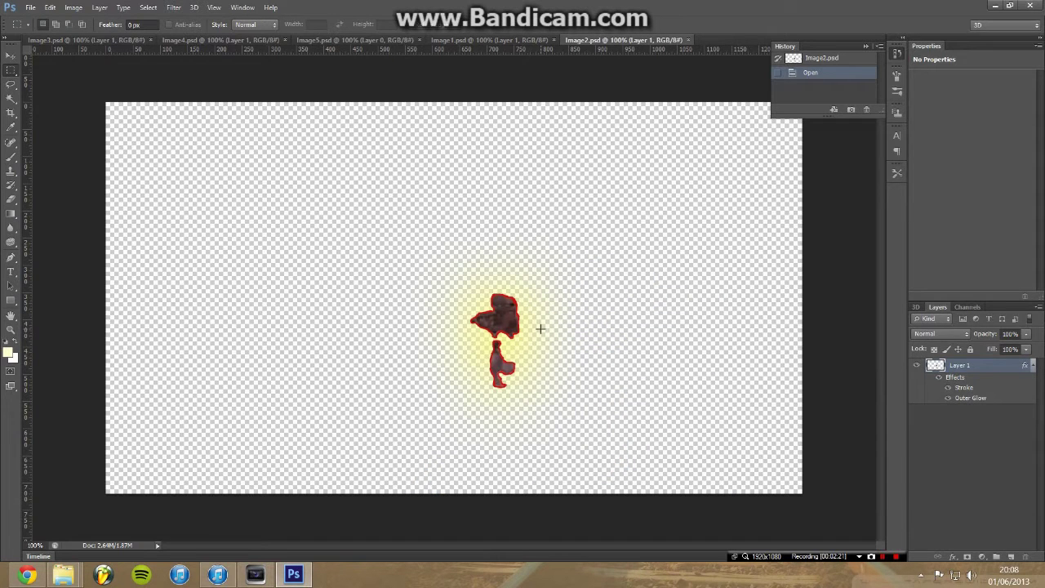
left_click(391, 41)
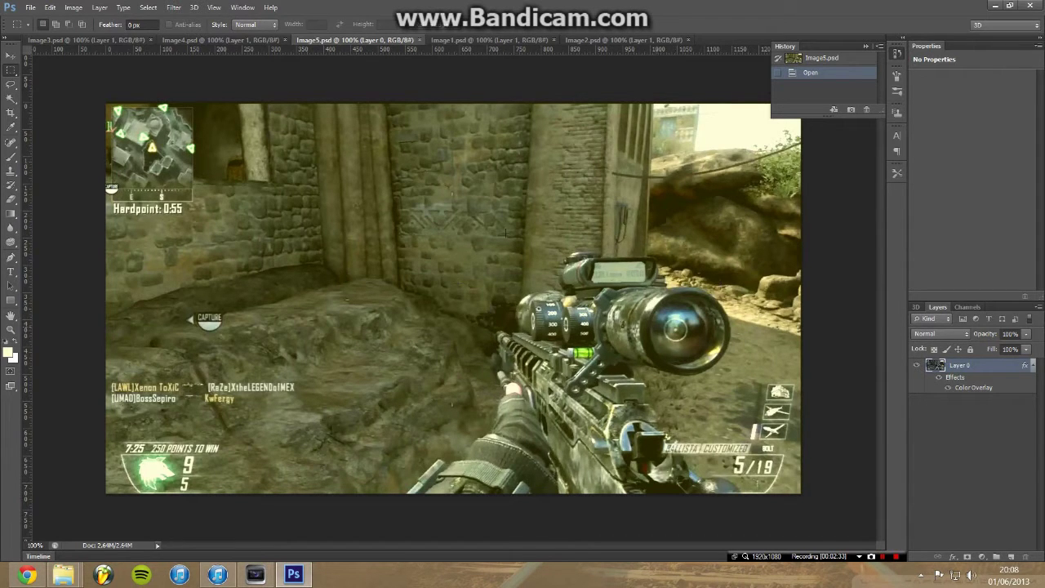
left_click(245, 39)
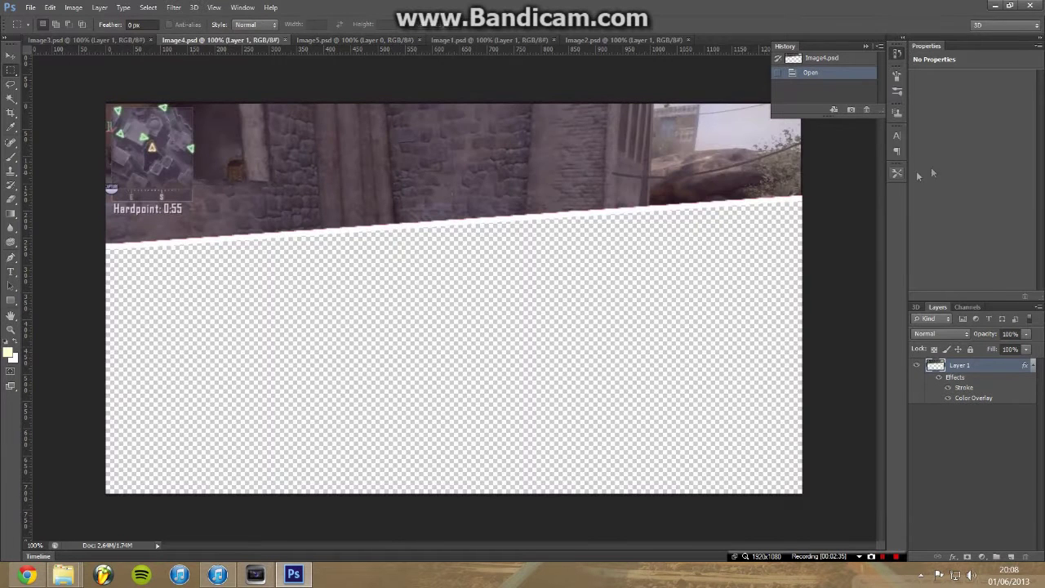
left_click(127, 40)
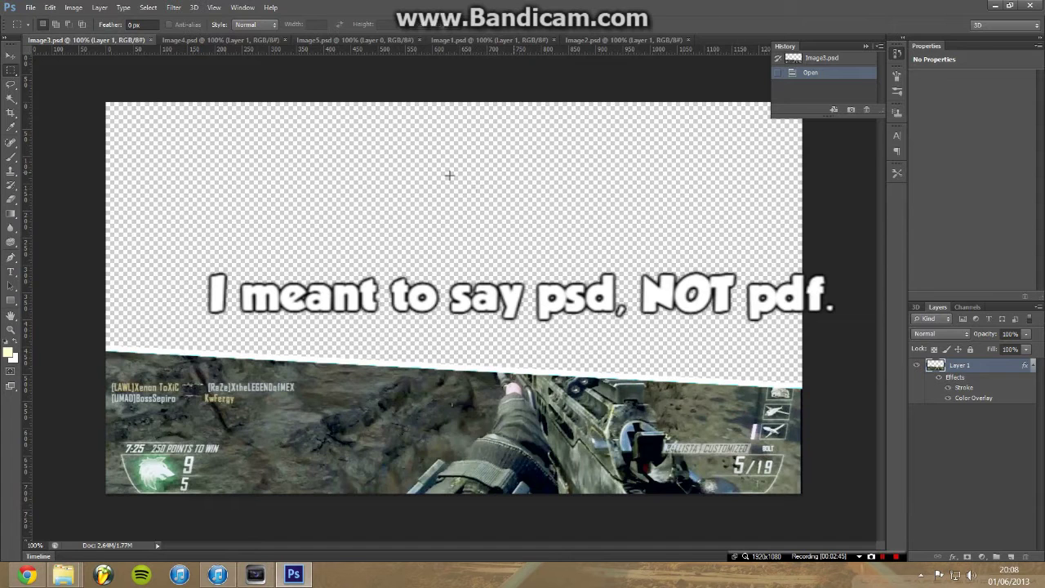
Step: Check Image3.psd's Save As format, cancel without saving, and return to Vegas Pro
left_click(30, 7)
left_click(49, 169)
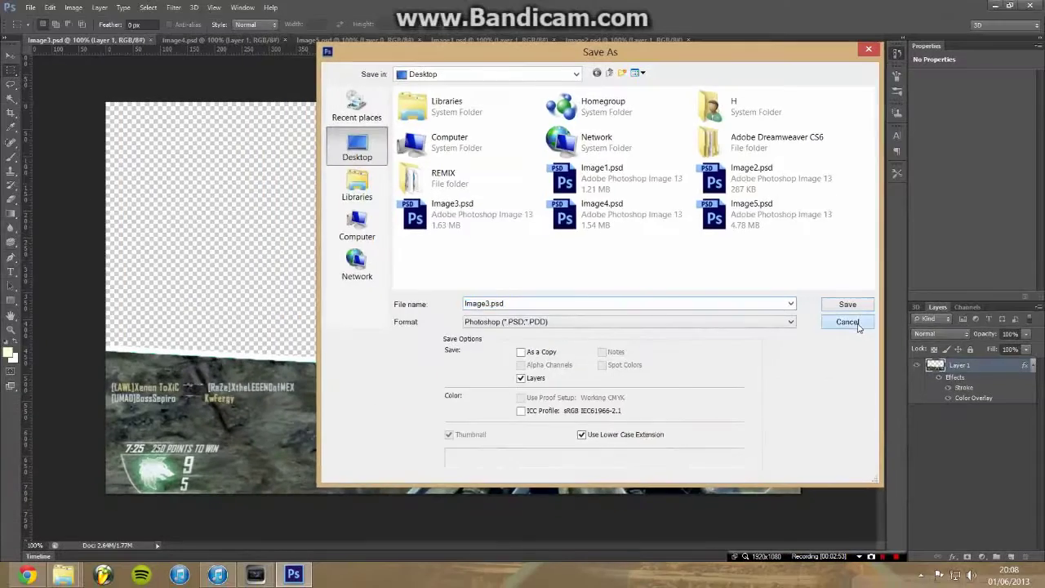
left_click(855, 324)
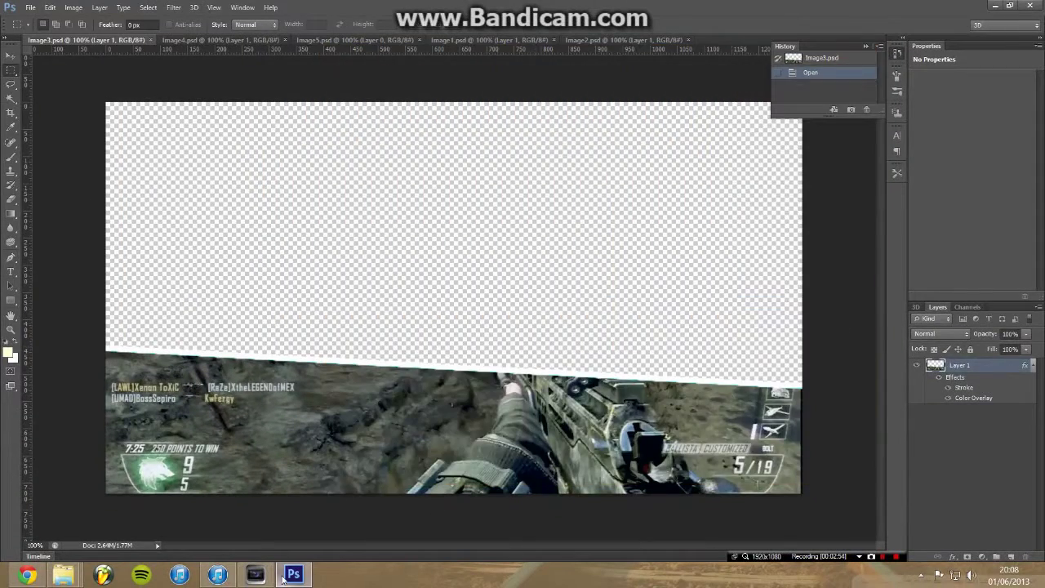
mouse_move(284, 579)
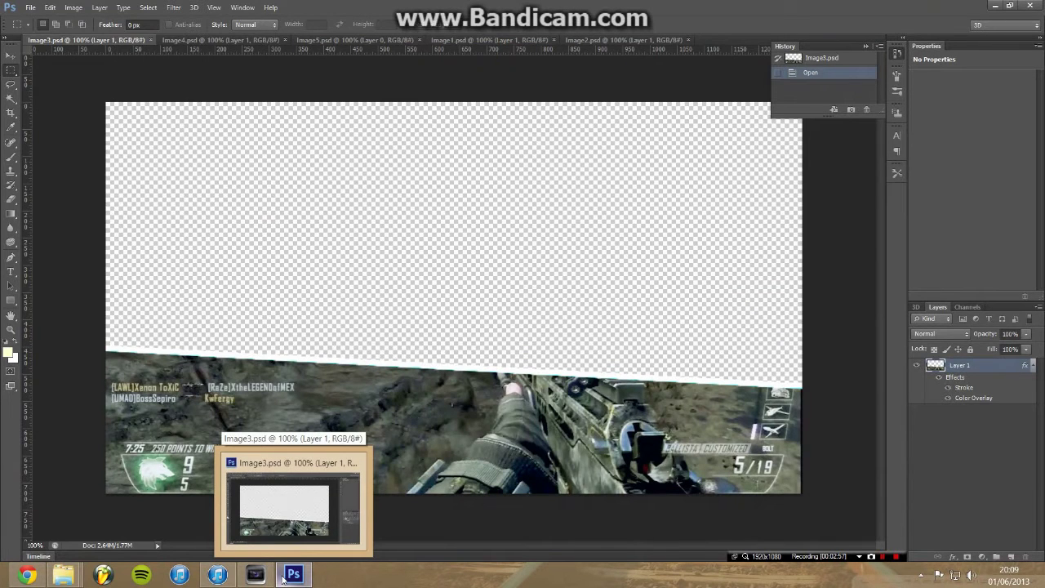
left_click(254, 574)
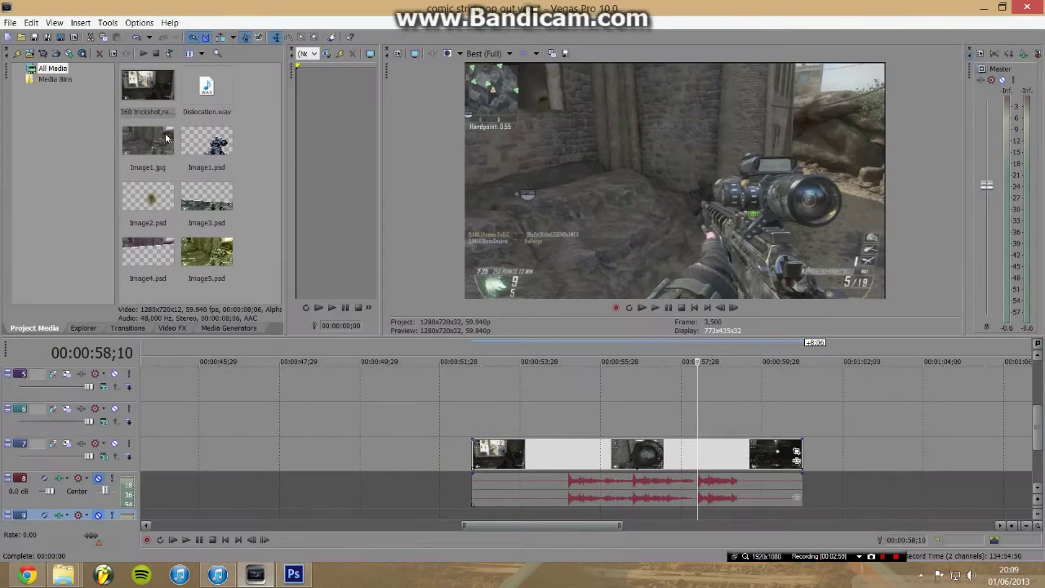
Step: Place Image1.psd, Image3.psd and Image4.psd on separate tracks at the playhead above the gameplay
left_click(196, 145)
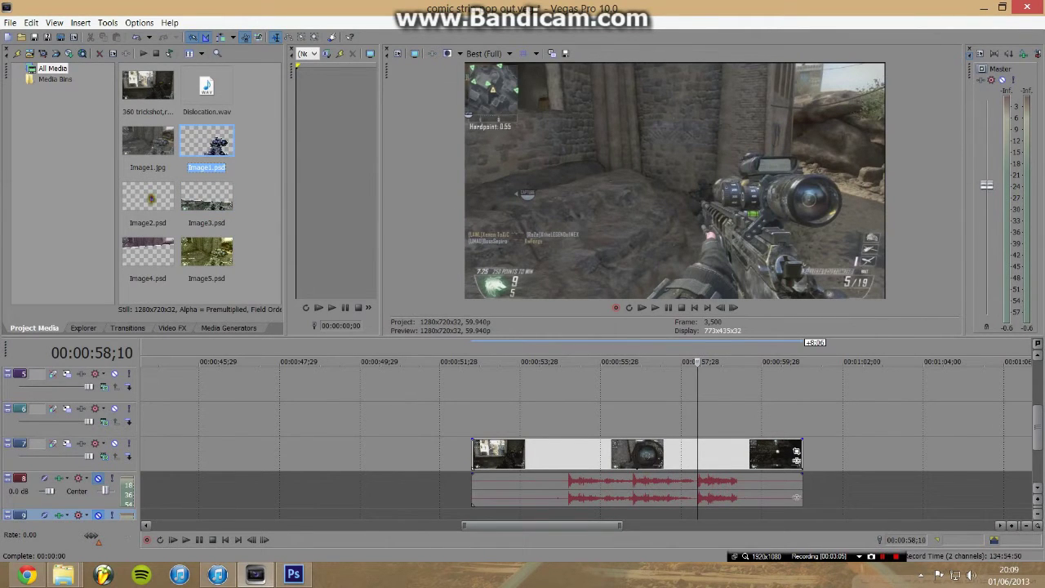
scroll(1036, 427, "up", 1)
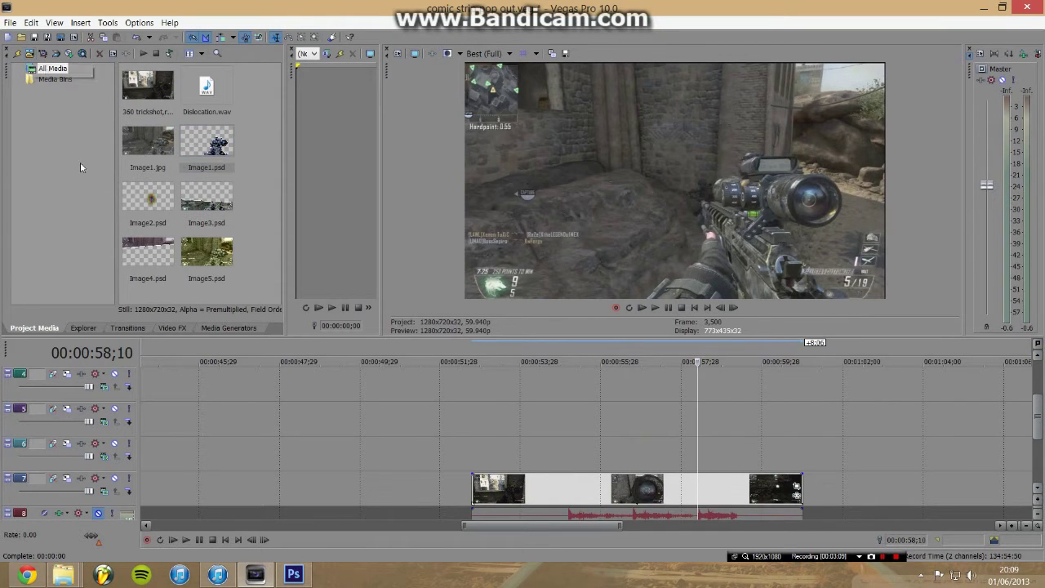
left_click(214, 151)
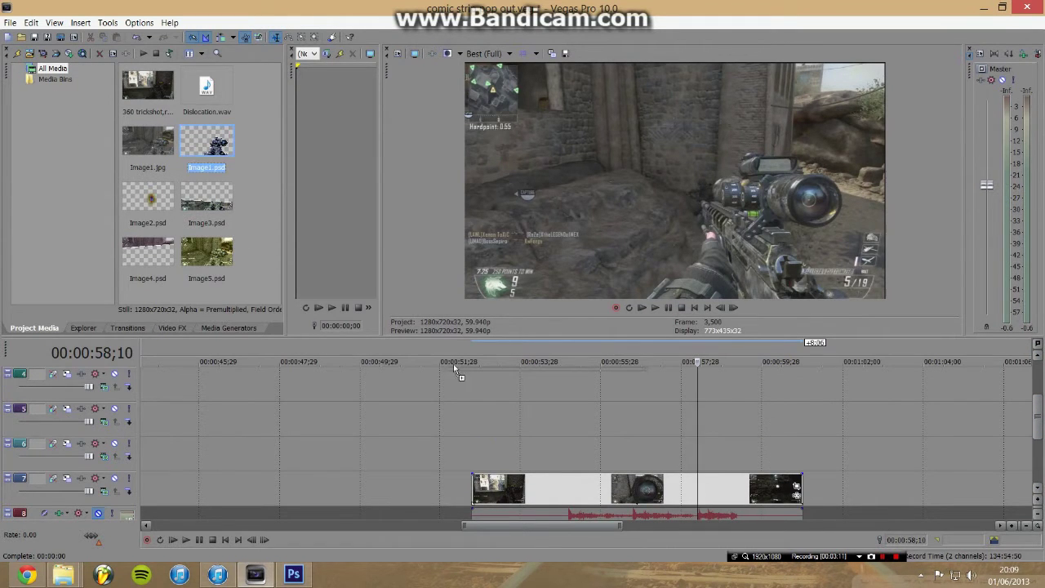
left_click_drag(506, 445, 701, 460)
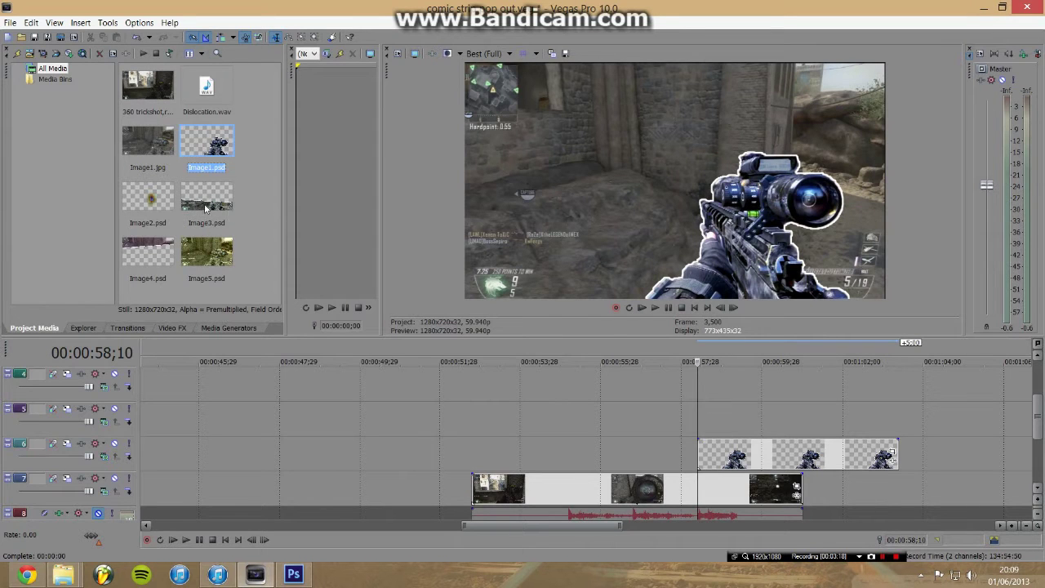
left_click_drag(598, 391, 707, 429)
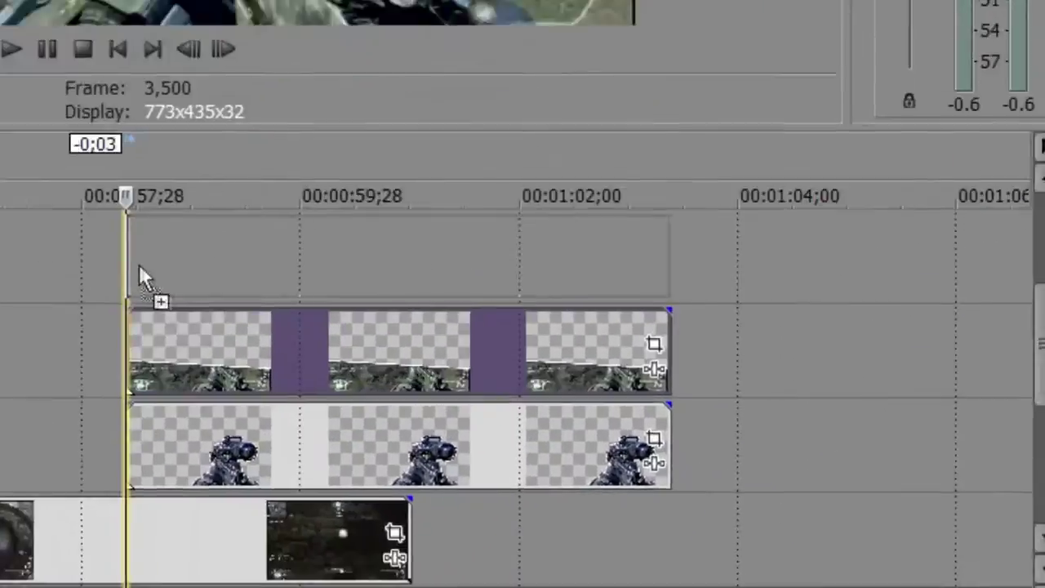
left_click(148, 251)
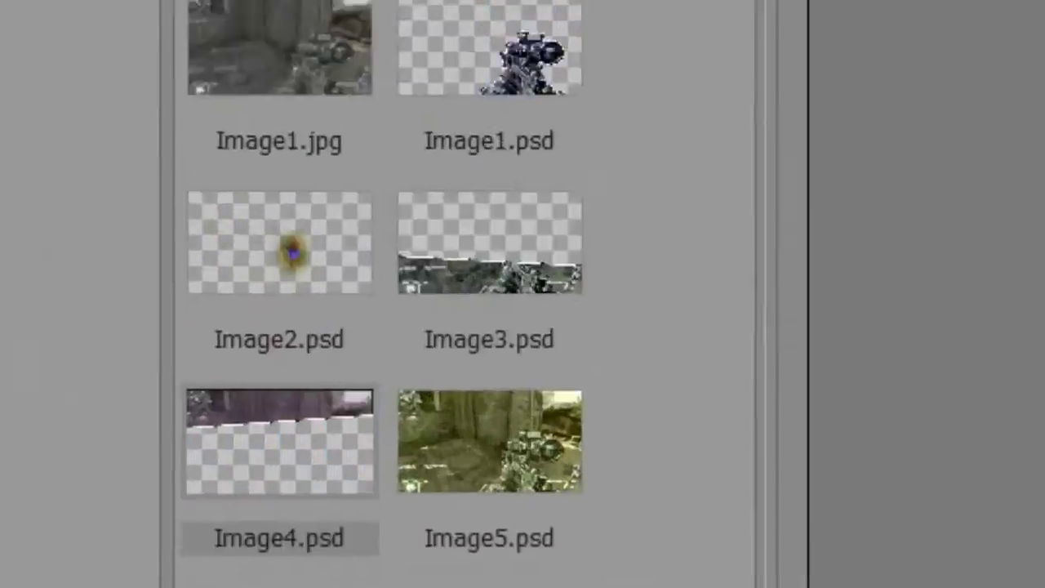
left_click_drag(279, 441, 366, 540)
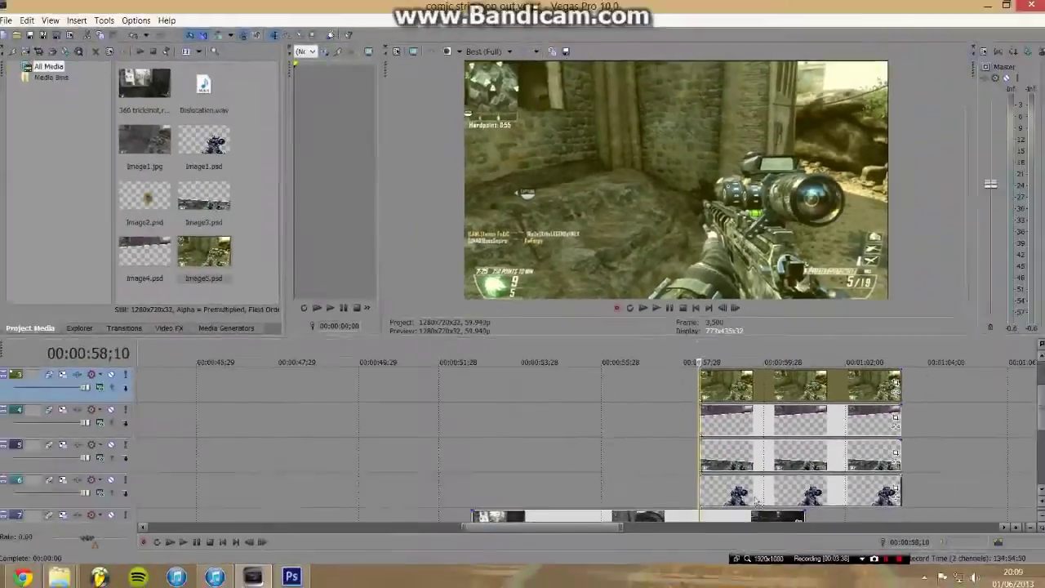
Step: Add Image5.psd and Image2.psd at the freeze point and enlarge the timeline to show all tracks
left_click_drag(939, 537, 843, 536)
left_click_drag(211, 214, 648, 441)
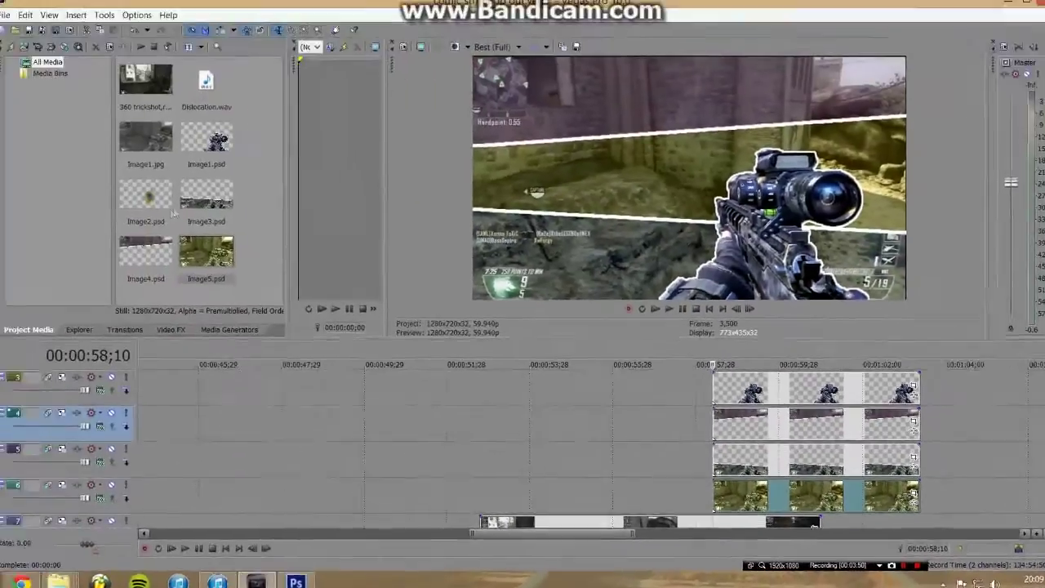
left_click_drag(173, 214, 728, 387)
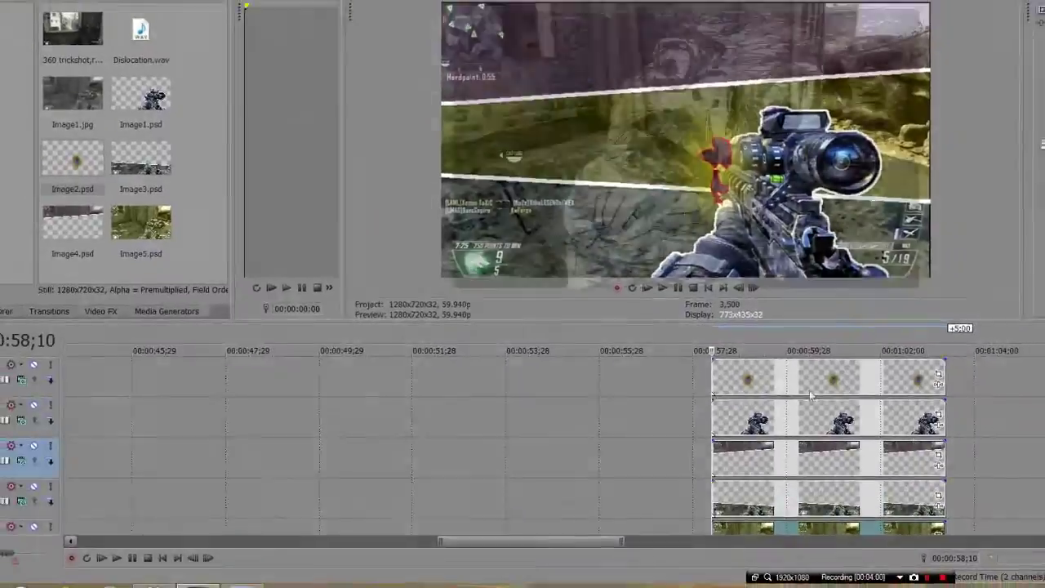
left_click_drag(849, 373, 560, 374)
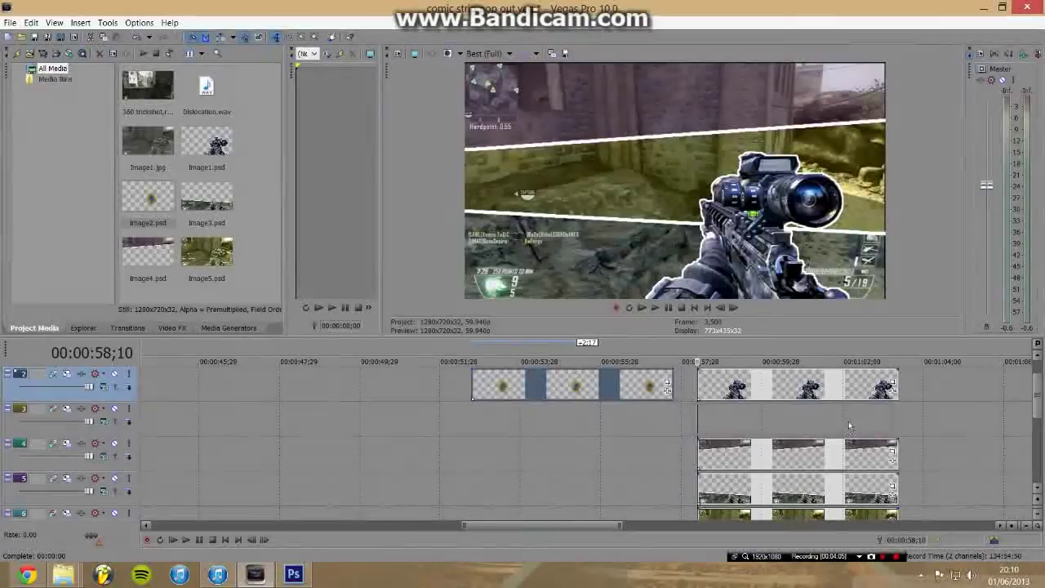
left_click_drag(572, 386, 799, 421)
left_click_drag(1036, 395, 1039, 415)
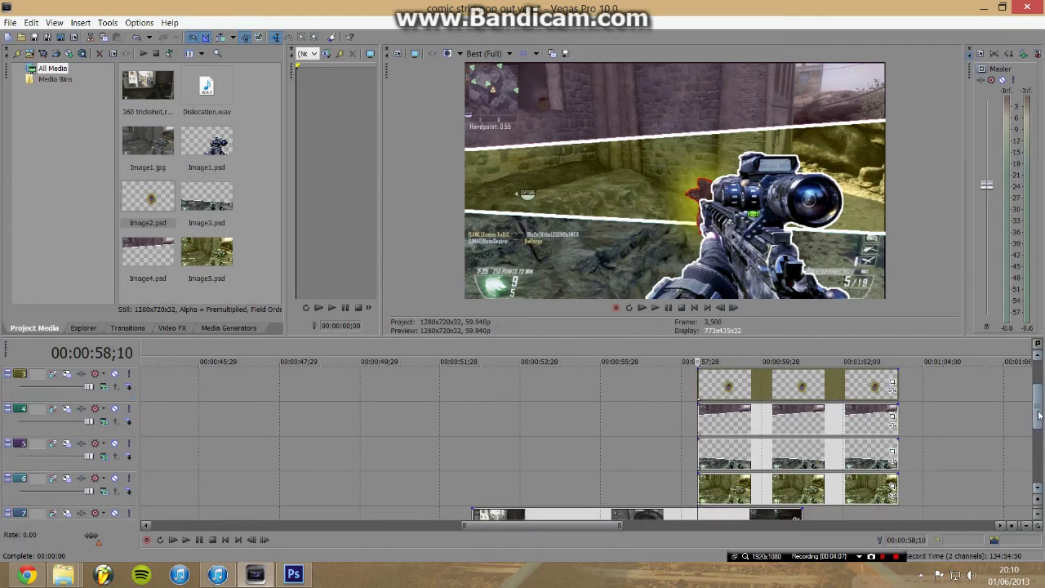
left_click_drag(790, 334, 786, 234)
left_click_drag(1037, 372, 1037, 343)
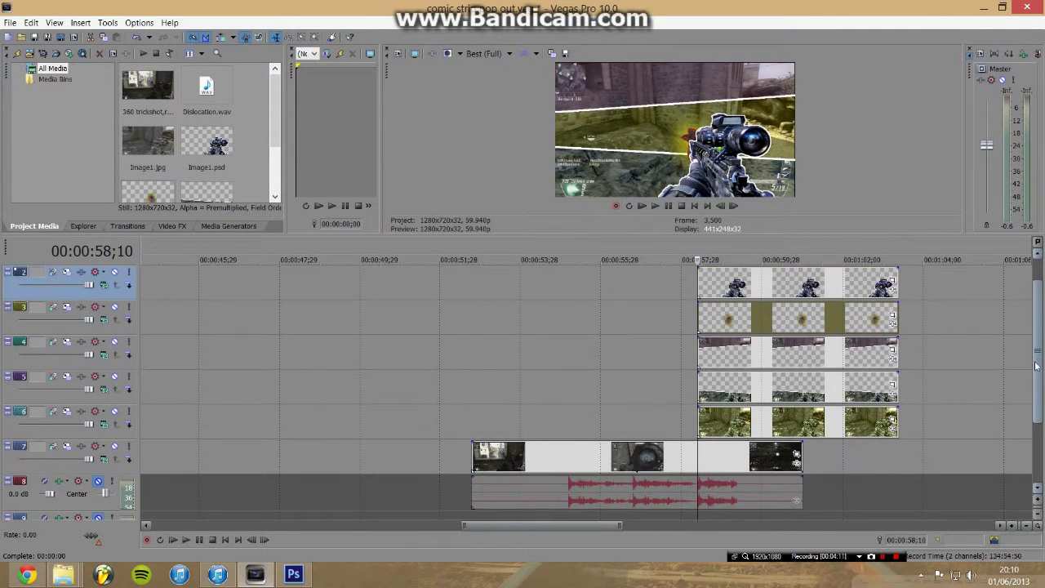
left_click(699, 460)
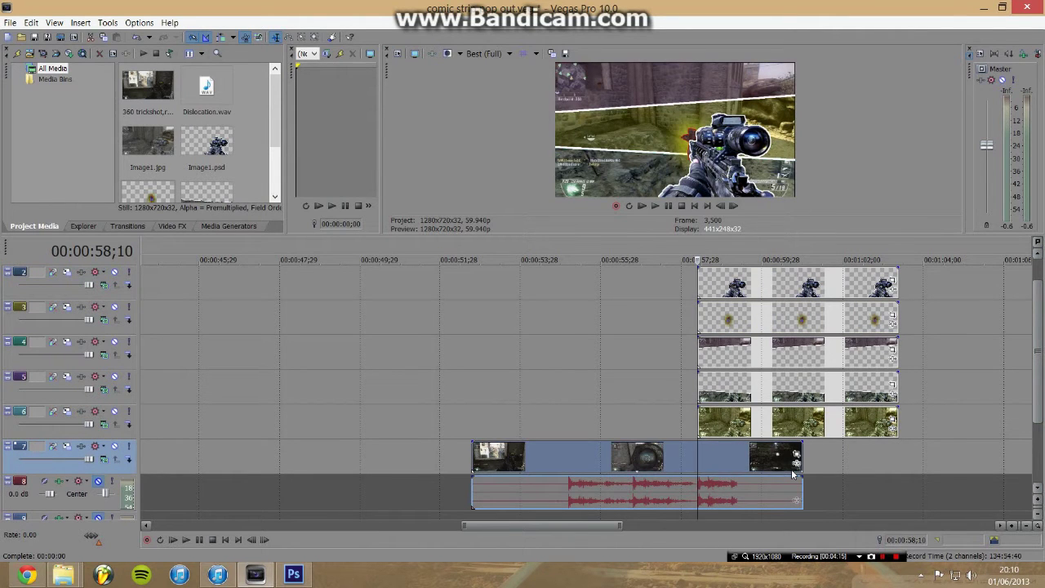
Step: Split the gameplay at the freeze point, trim all five PSD clips equally, and butt the gameplay after them
key("s")
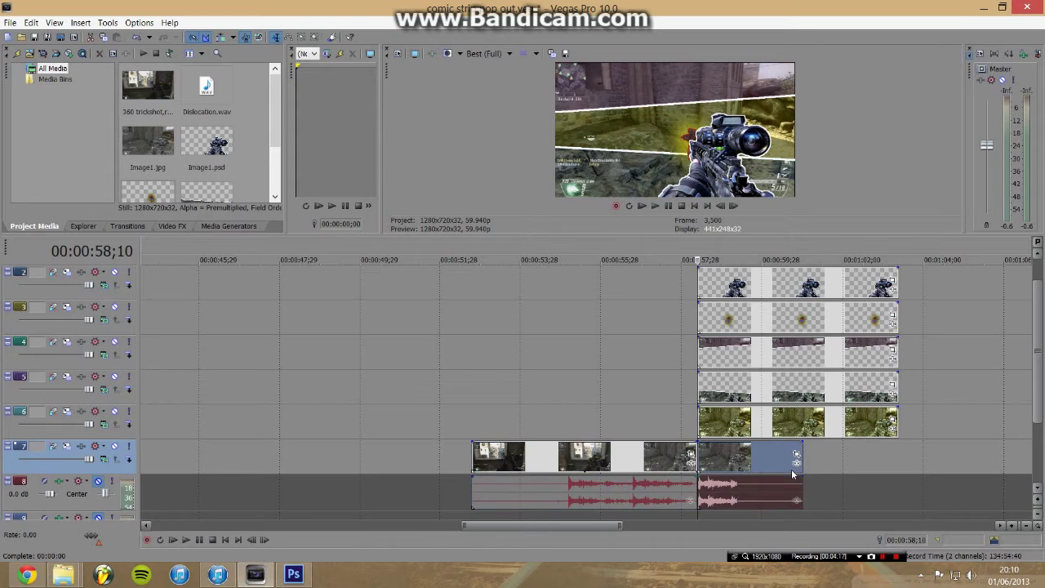
left_click_drag(738, 458, 849, 464)
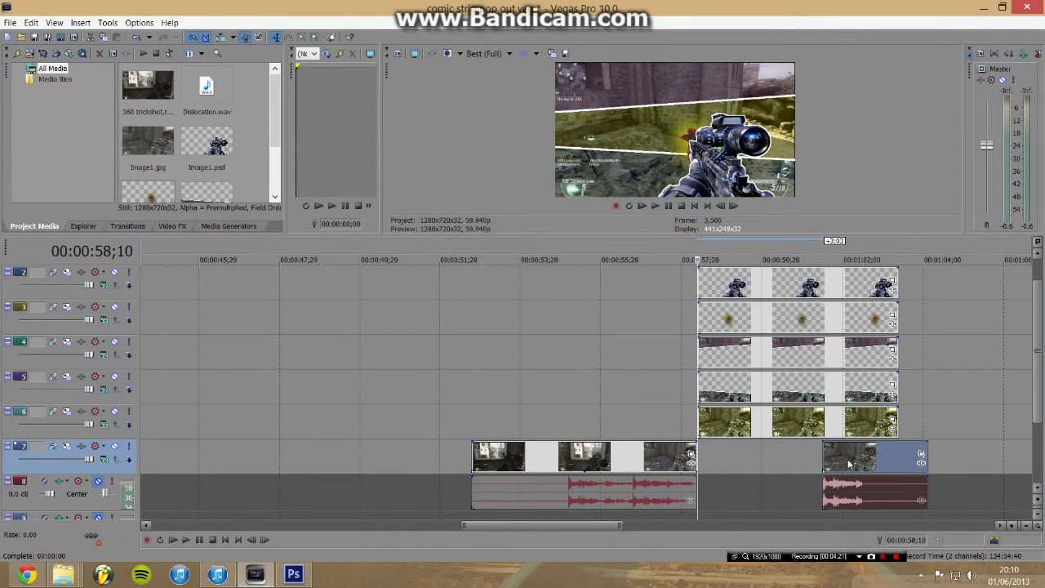
left_click_drag(896, 416, 758, 430)
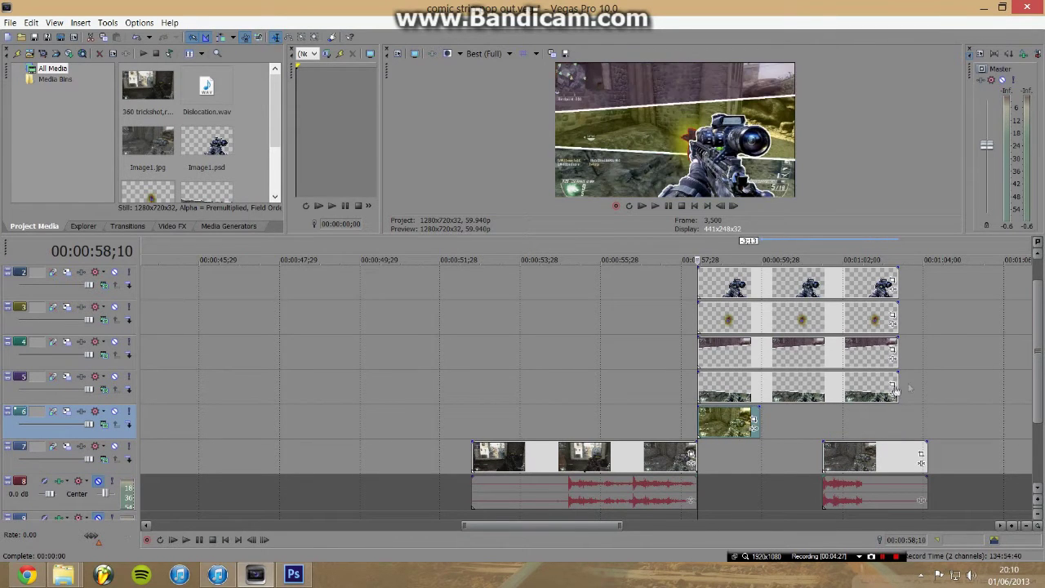
left_click_drag(896, 390, 759, 397)
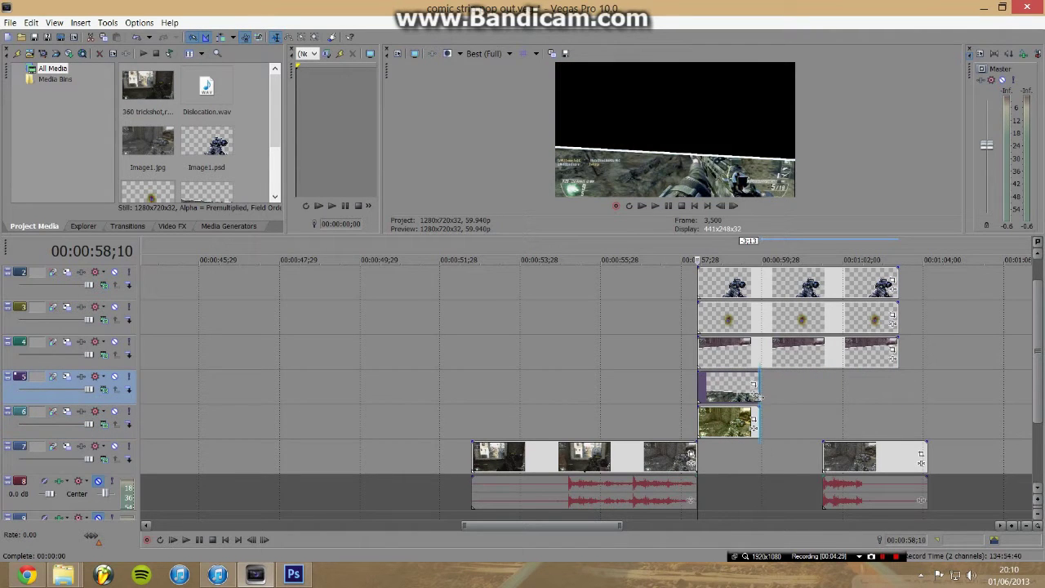
left_click_drag(896, 350, 759, 371)
left_click_drag(895, 310, 759, 317)
left_click_drag(895, 281, 760, 282)
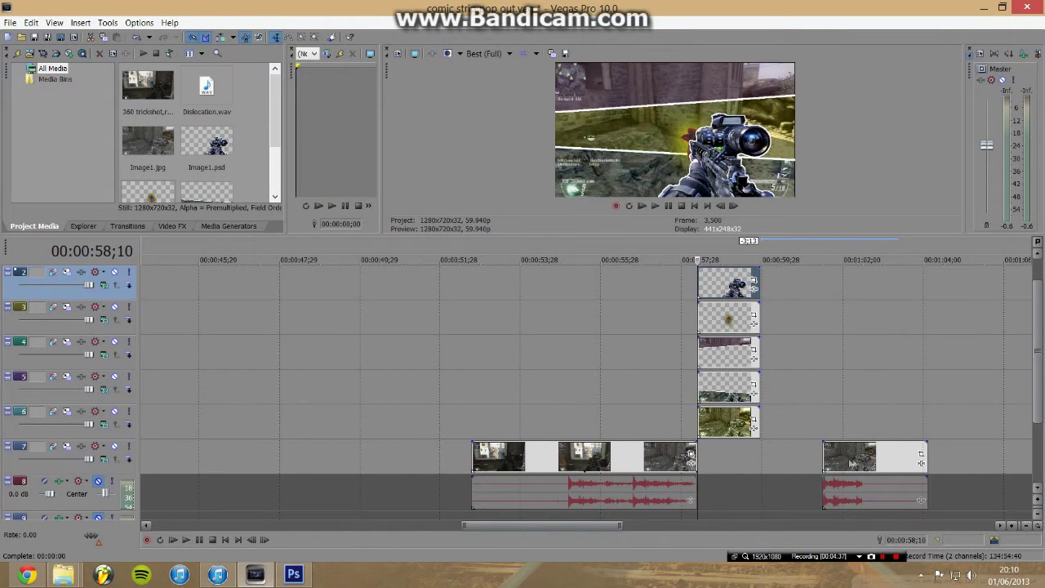
left_click_drag(850, 463, 788, 463)
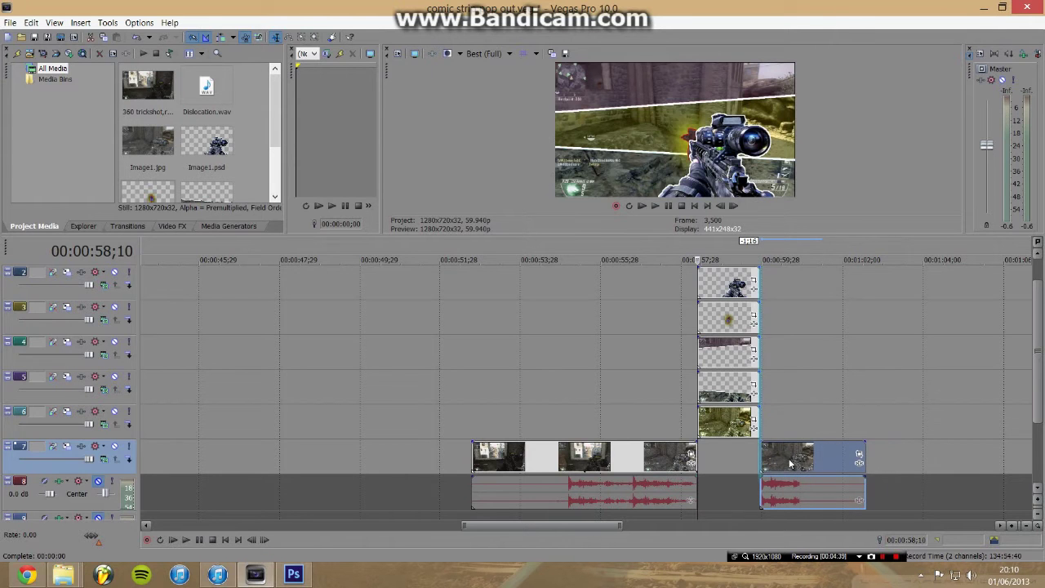
mouse_move(1038, 370)
left_mouse_down()
mouse_move(1038, 357)
mouse_move(1039, 382)
left_mouse_up()
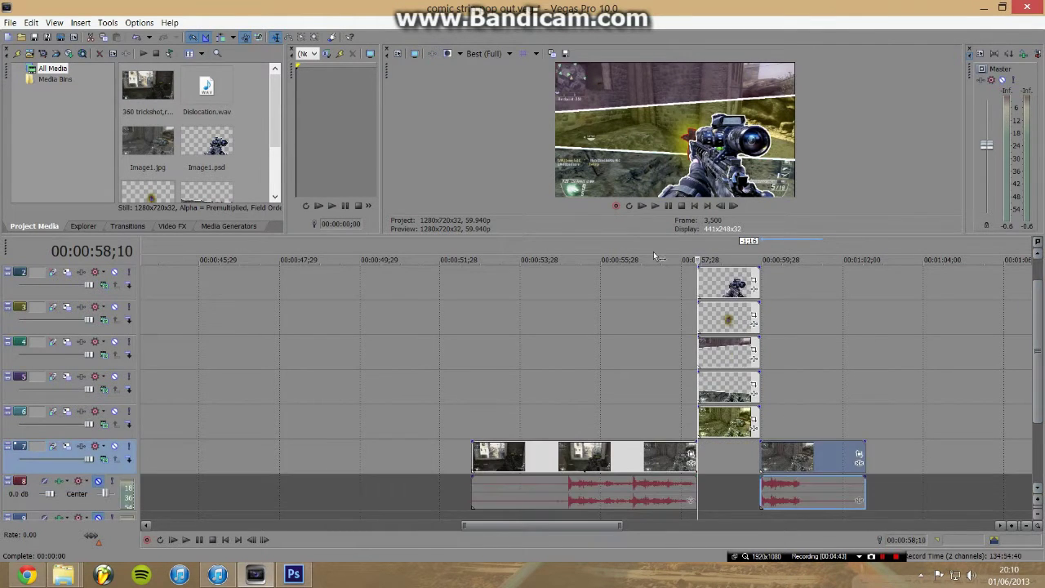
Step: Enlarge the video preview and play from just before the freeze into the comic-strip layers
left_click(675, 249)
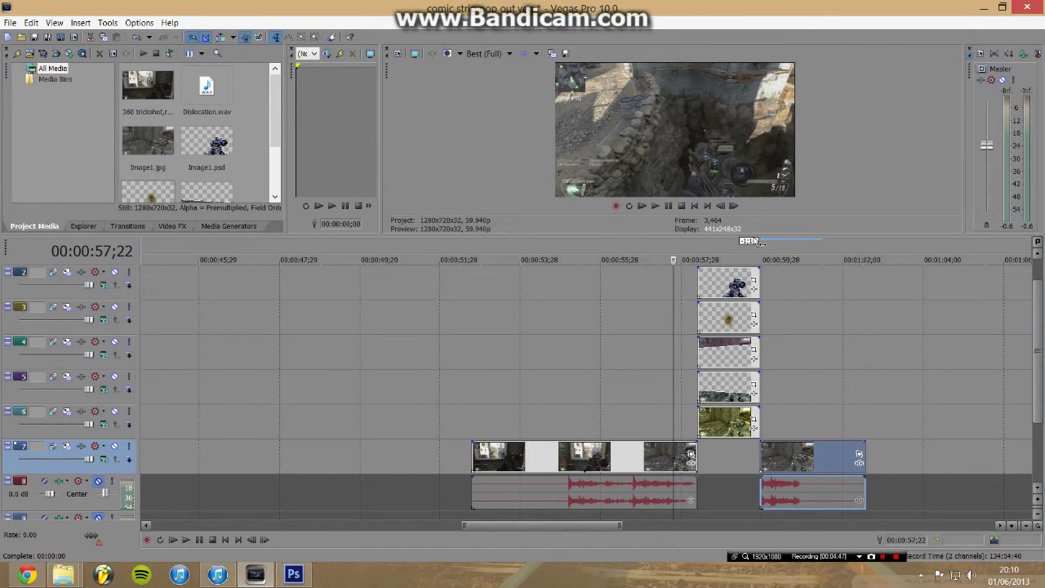
left_click_drag(757, 238, 752, 305)
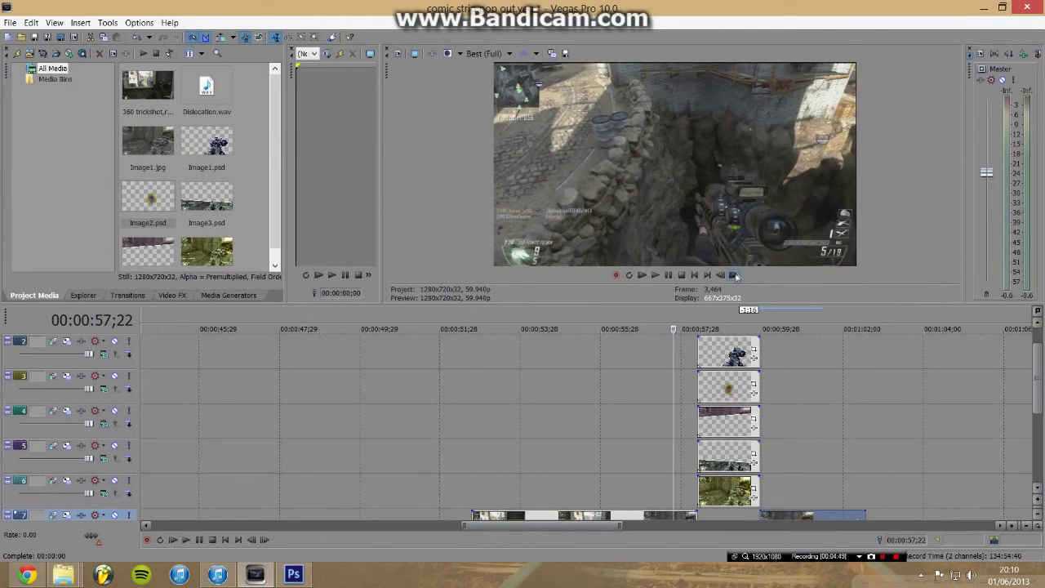
key("space")
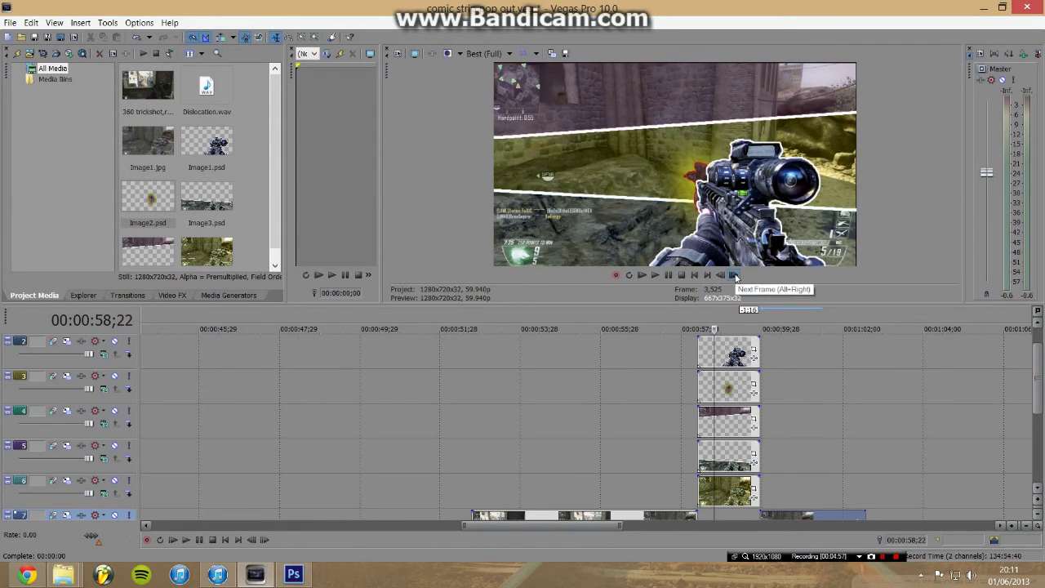
left_click(735, 276)
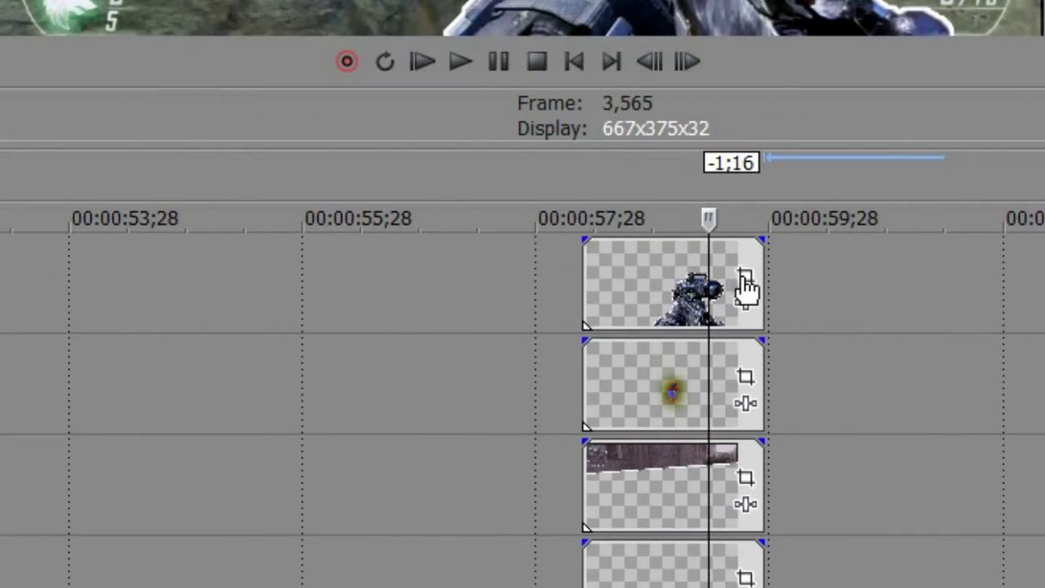
Step: In Image1's Pan/Crop, tighten the end keyframe to 1,231.4 × 692.7, then preview the push-in
left_click(745, 281)
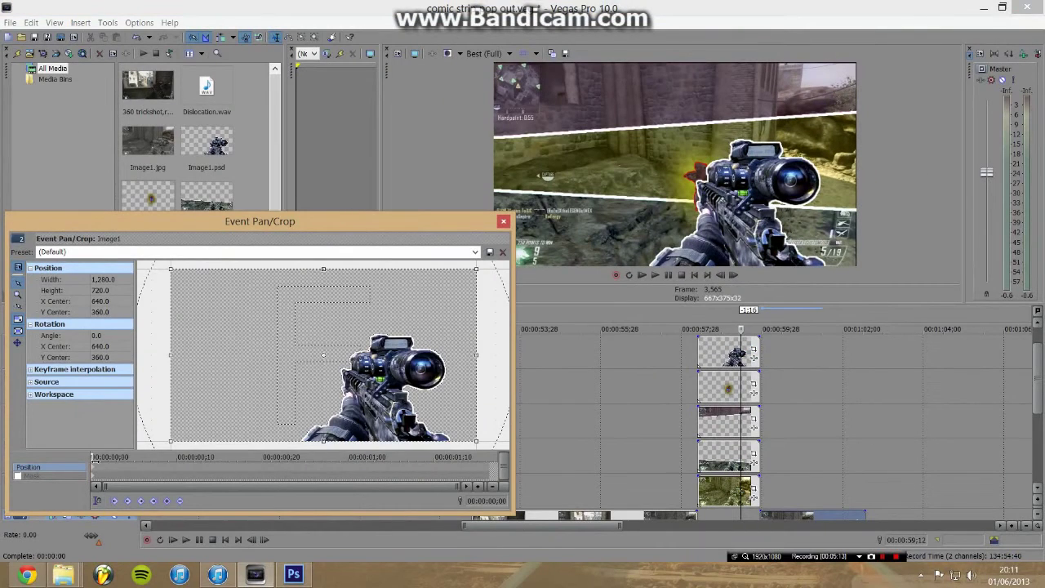
left_click_drag(253, 234, 354, 224)
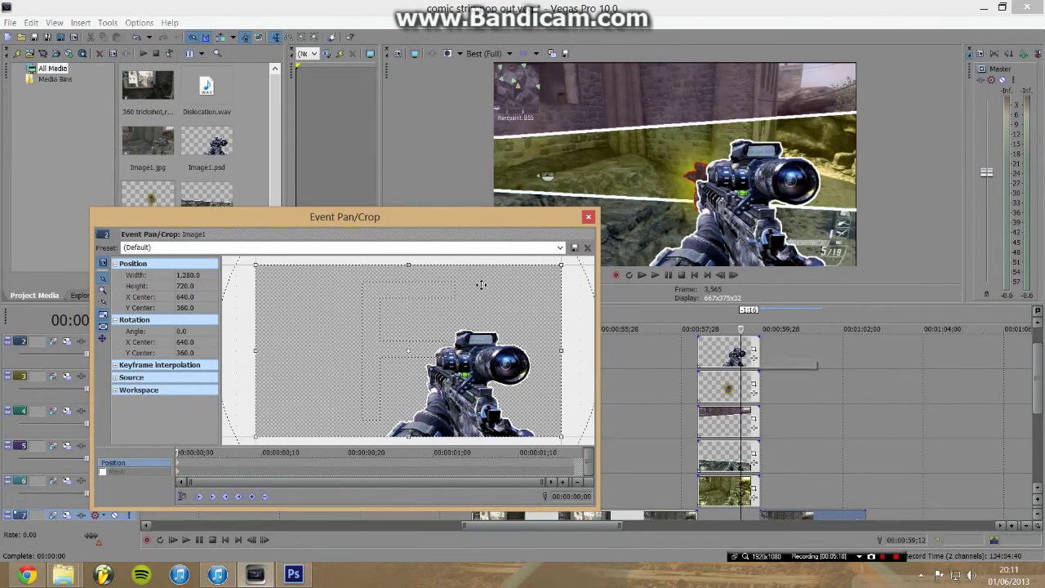
left_click_drag(448, 224, 542, 229)
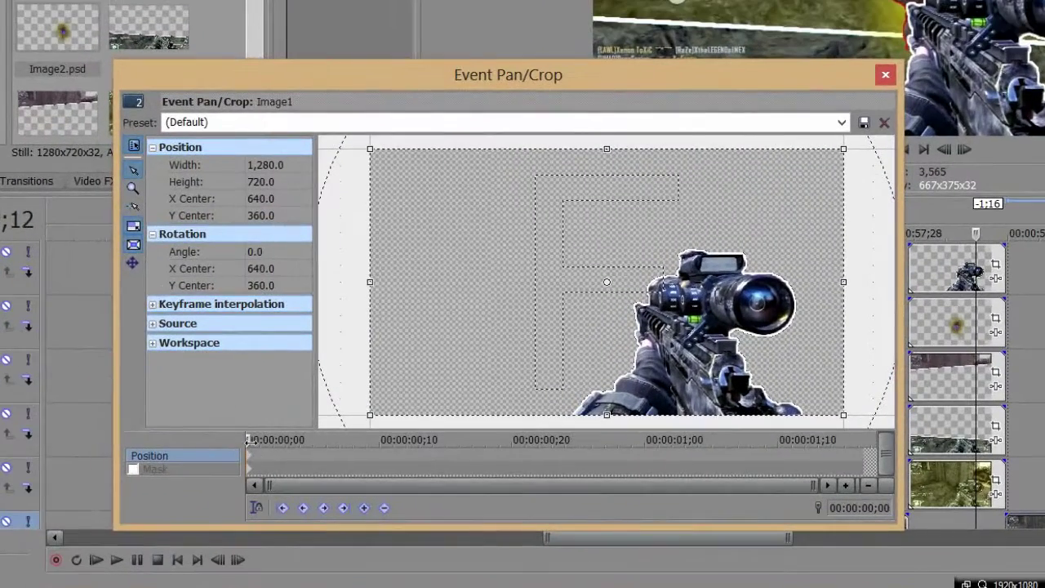
left_click_drag(249, 441, 216, 450)
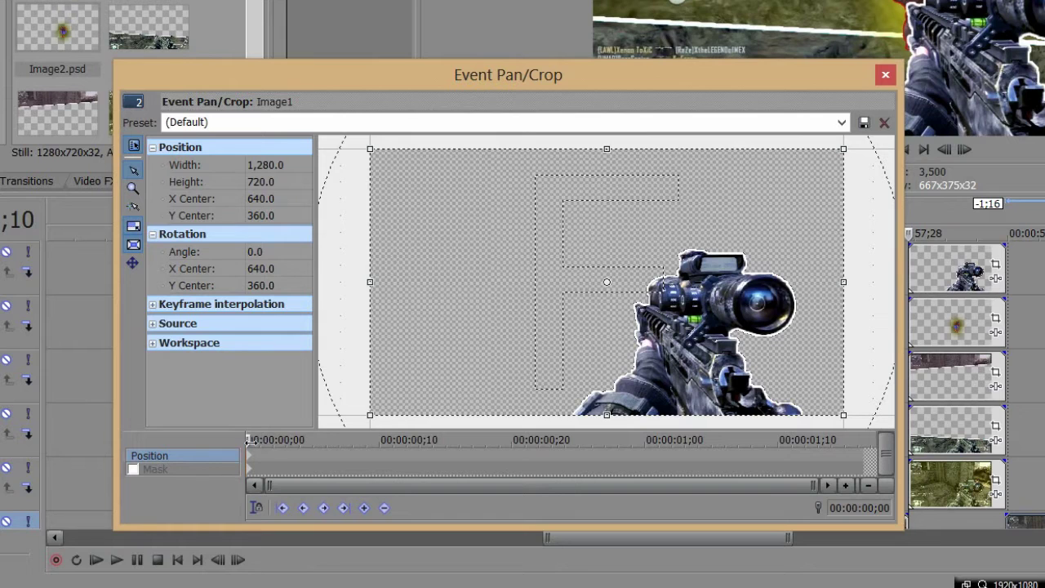
left_click_drag(254, 441, 869, 458)
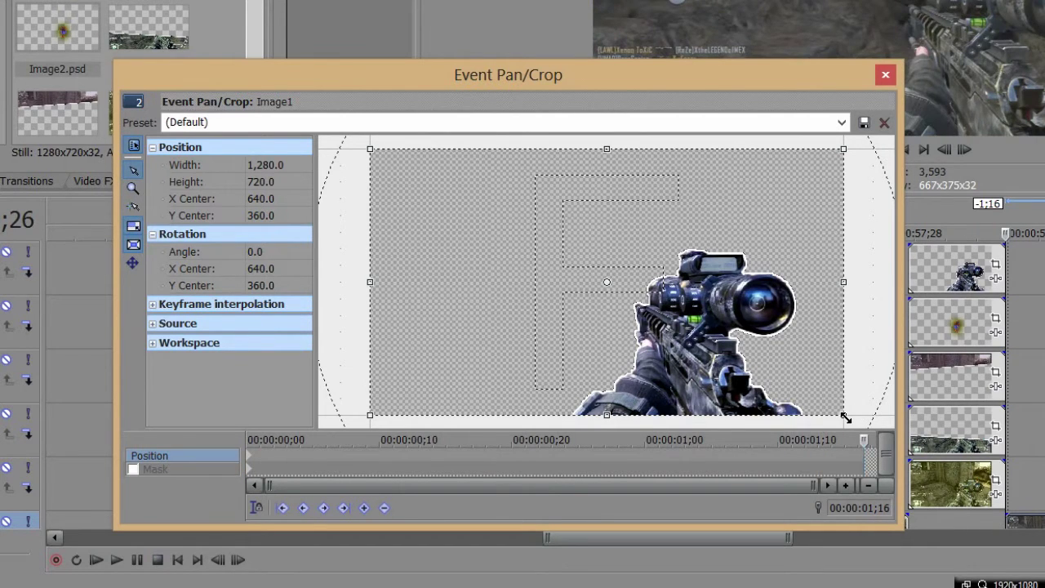
left_click_drag(846, 418, 841, 413)
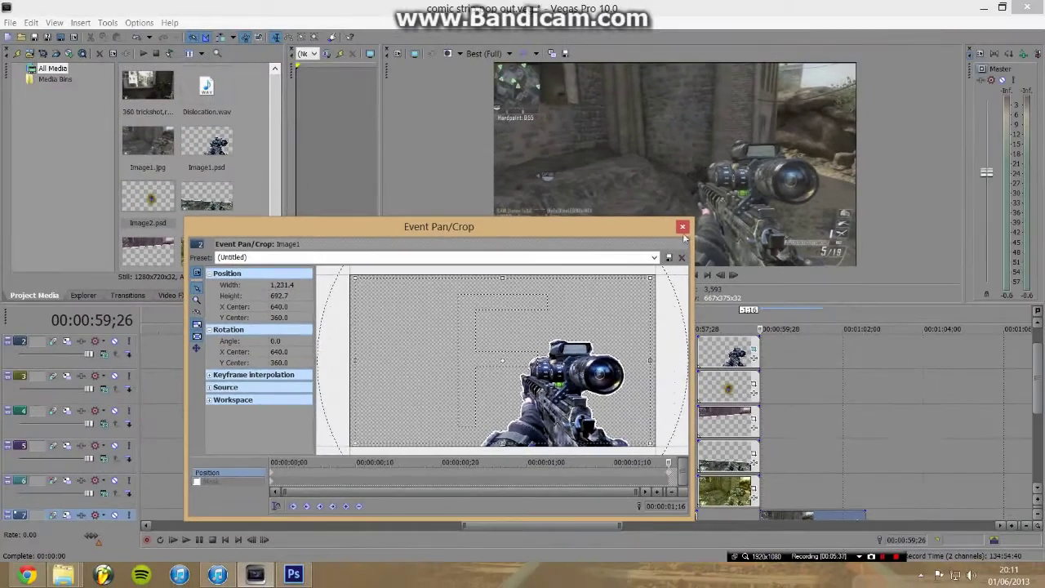
left_click(682, 227)
left_click(699, 327)
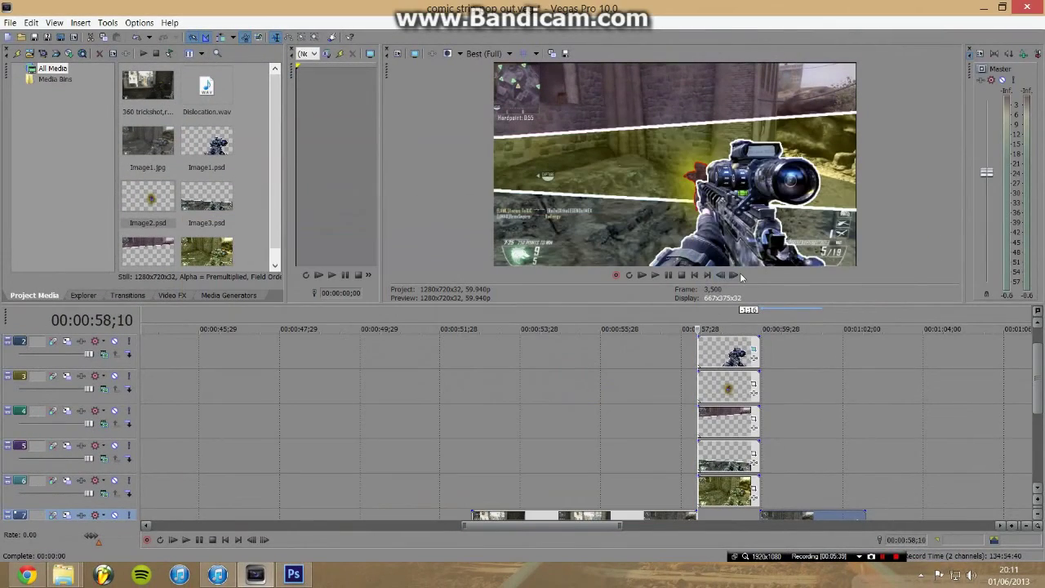
left_click(733, 274)
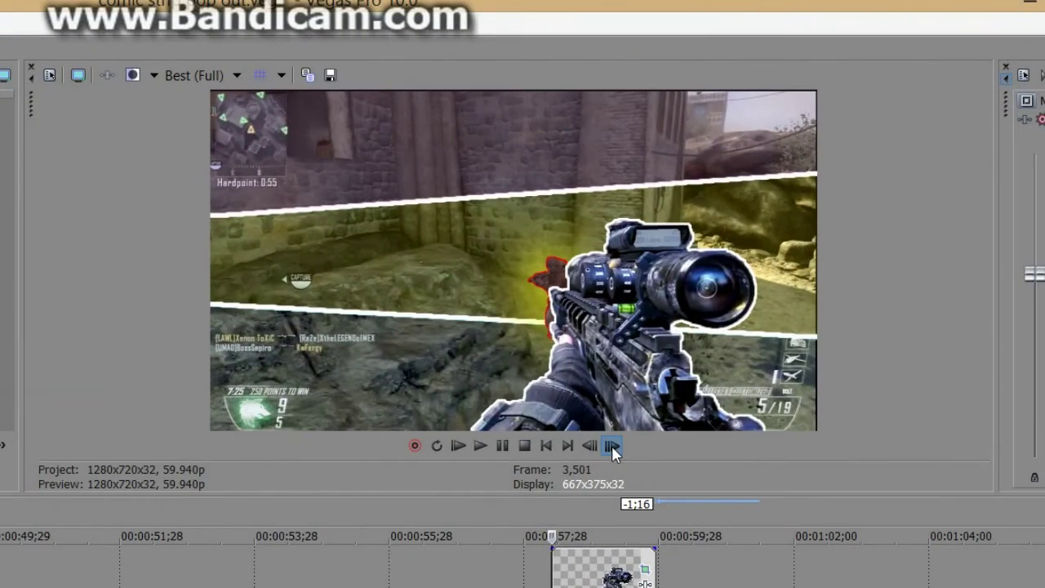
Step: Preview the Image1 push-in, then open Image2's Pan/Crop at its end keyframe
left_click_drag(613, 445, 612, 446)
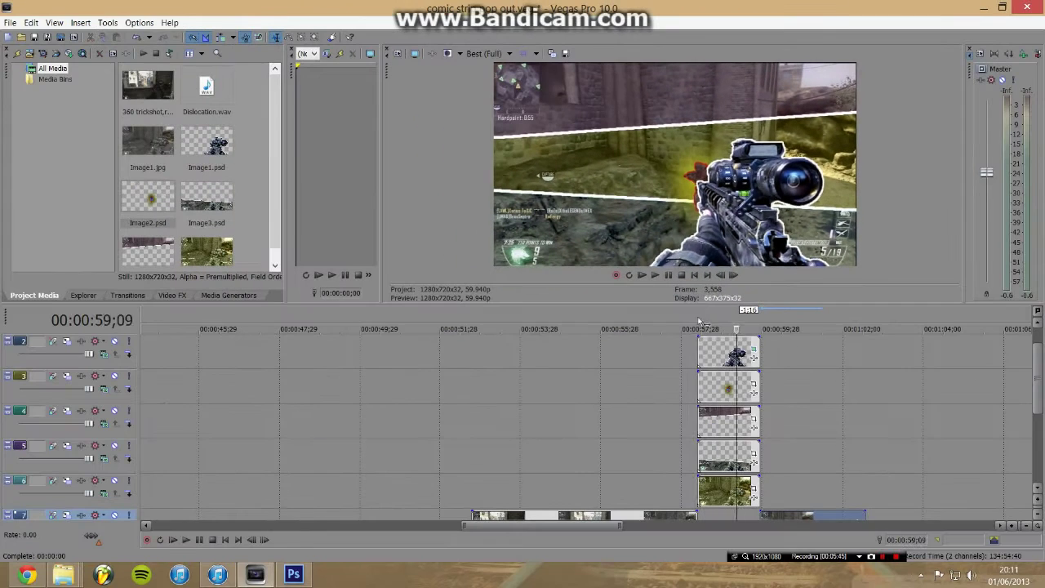
key("space")
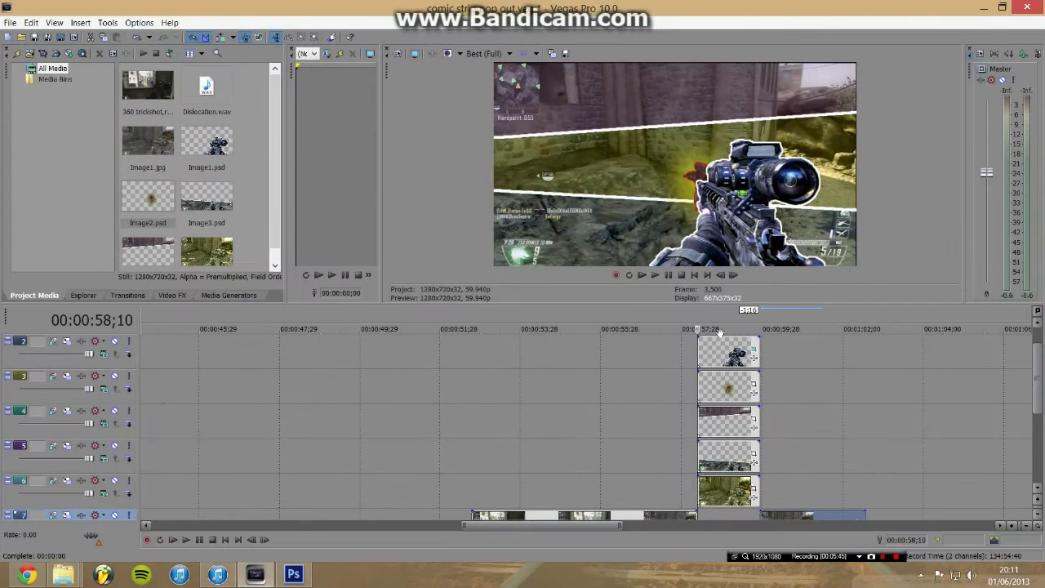
left_click(753, 384)
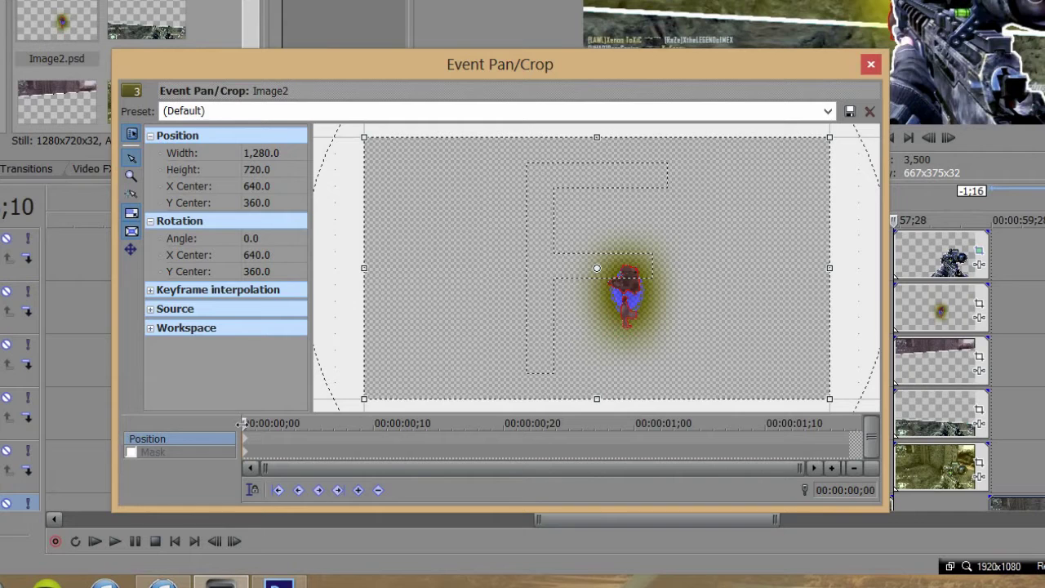
left_click_drag(249, 423, 824, 395)
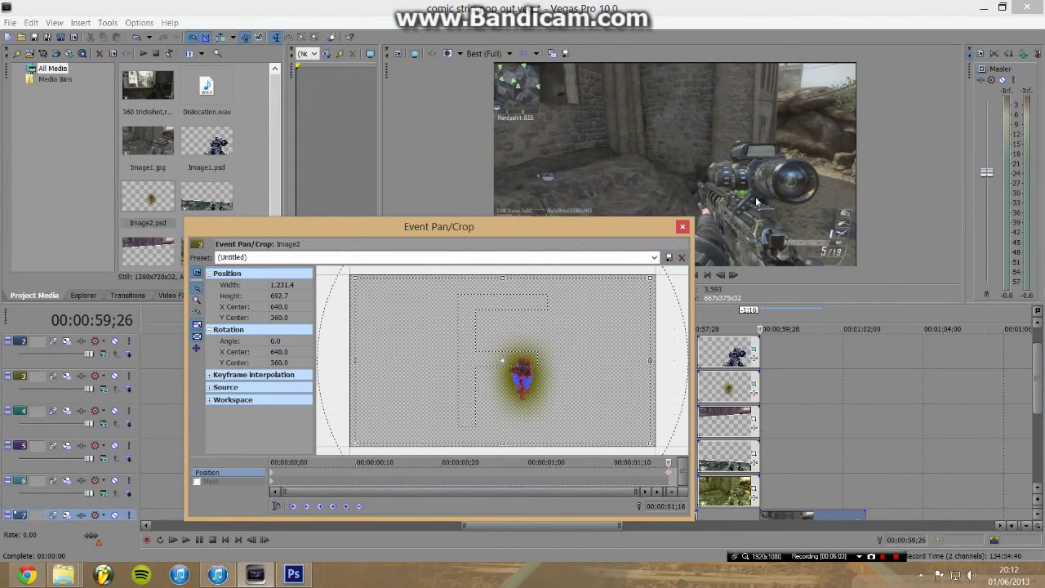
left_click(724, 279)
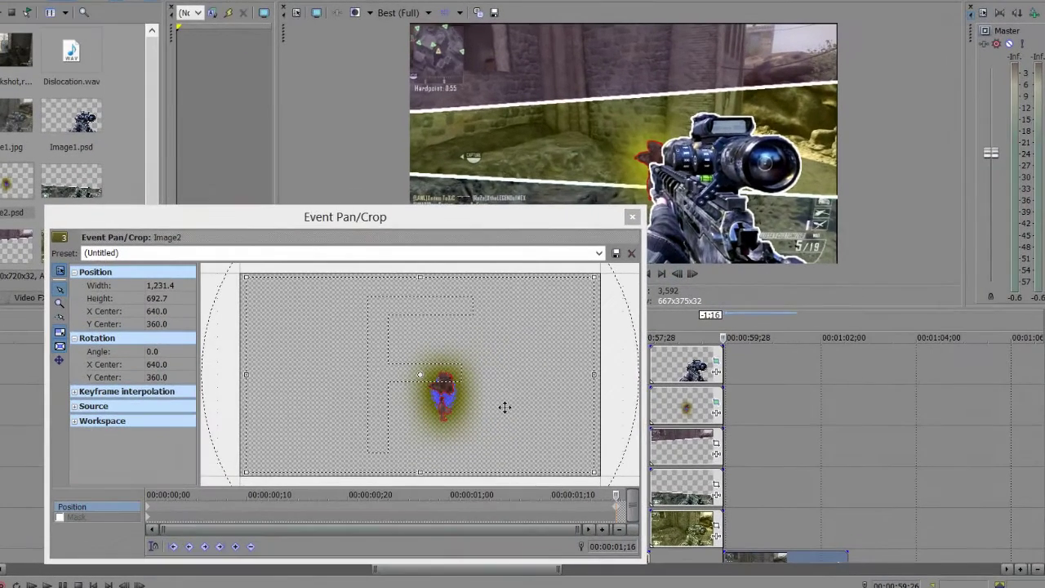
Step: Tighten Image2's end framing and shift it slightly left off-centre, then preview the push-in
left_click_drag(564, 382, 571, 381)
mouse_move(500, 398)
left_mouse_down()
mouse_move(473, 393)
mouse_move(497, 390)
mouse_move(499, 399)
left_mouse_up()
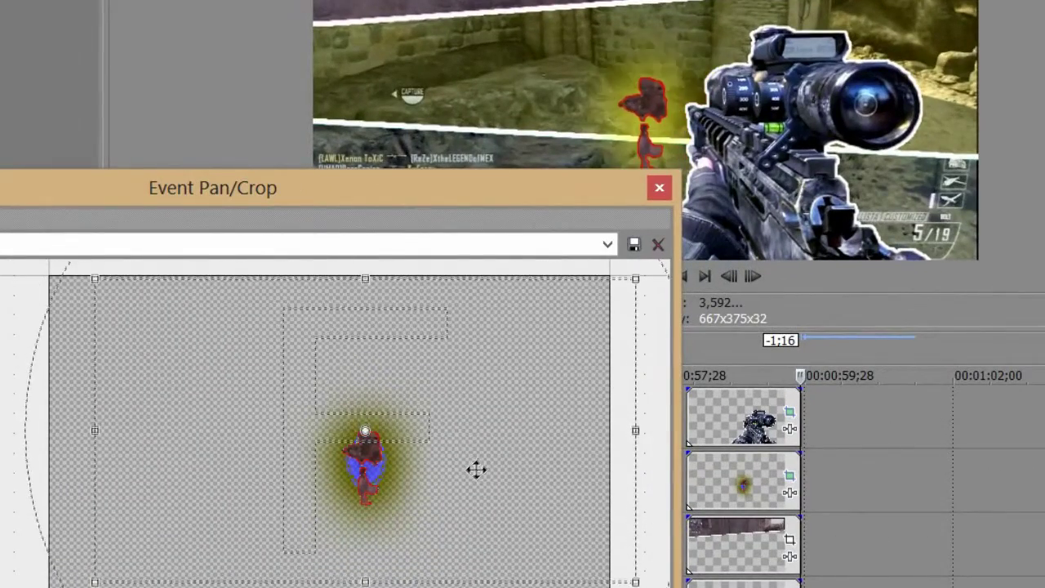
left_click_drag(476, 470, 455, 476)
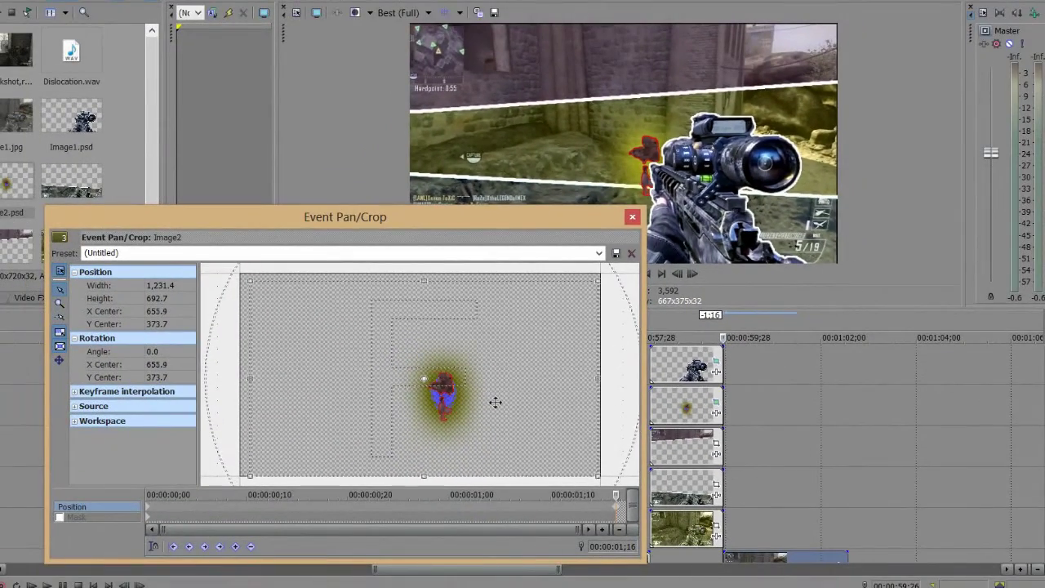
left_click_drag(489, 416, 486, 416)
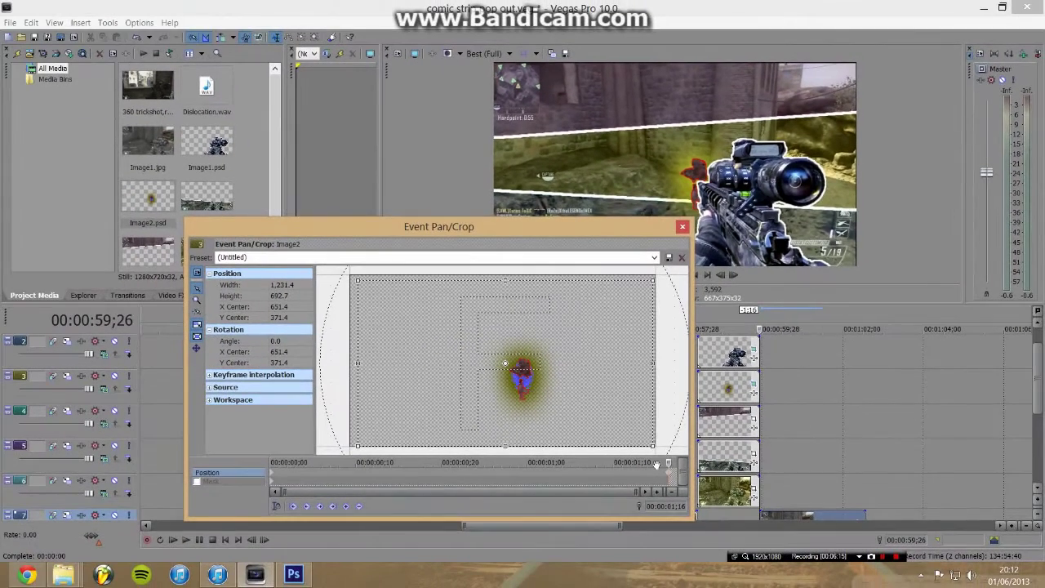
left_click(682, 227)
left_click(693, 319)
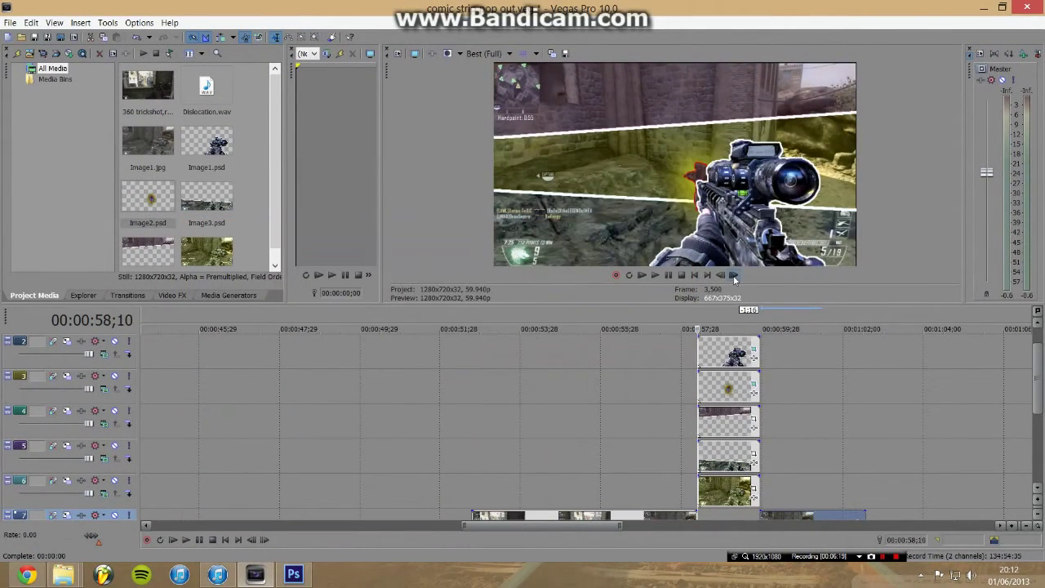
left_click(734, 276)
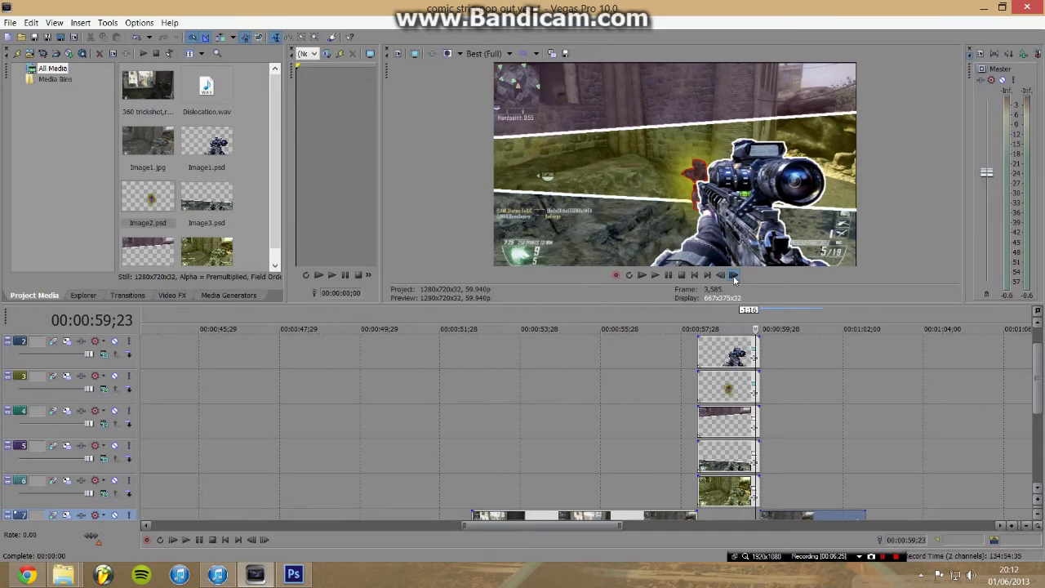
left_click(696, 319)
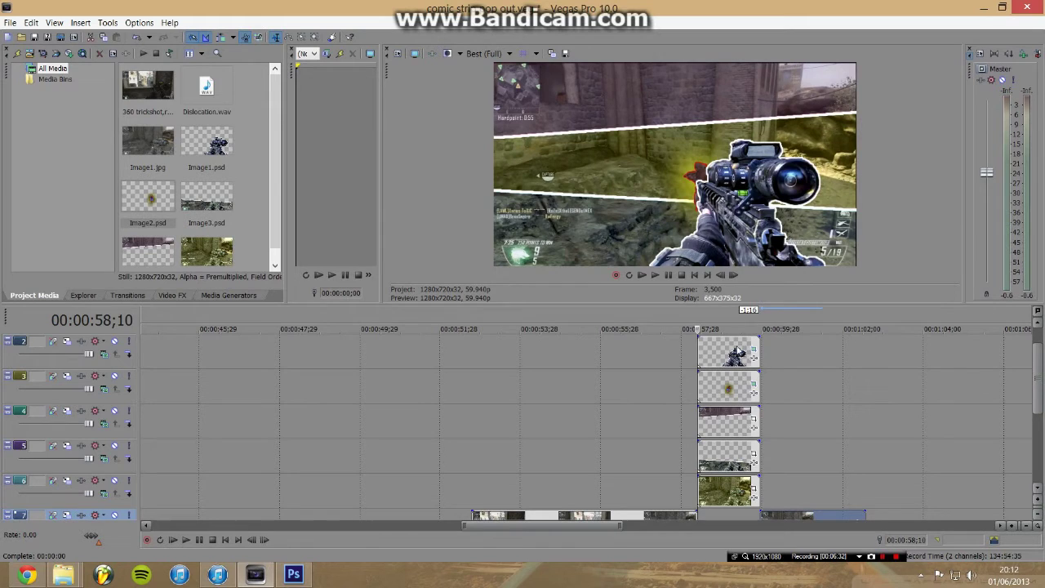
Step: Tighten Image4's starting frame slightly and return its end framing to the (Default) full frame
left_click(754, 422)
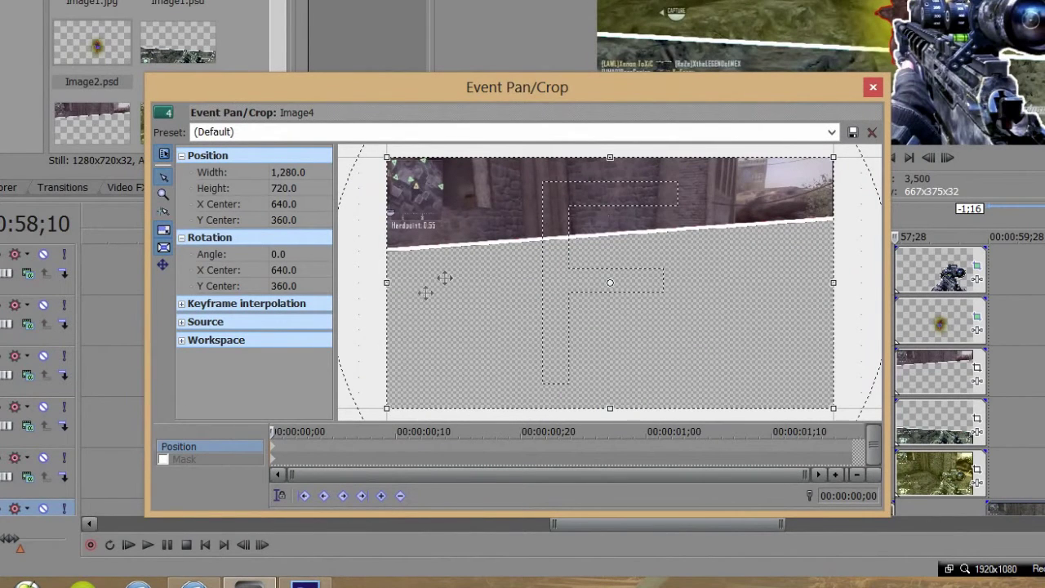
left_click_drag(388, 410, 394, 410)
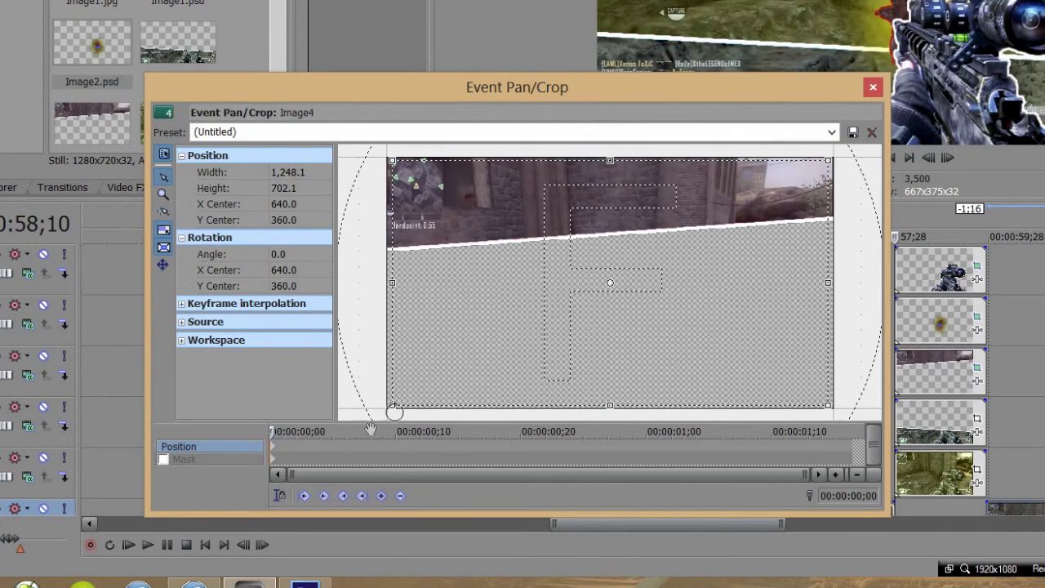
left_click_drag(274, 433, 853, 434)
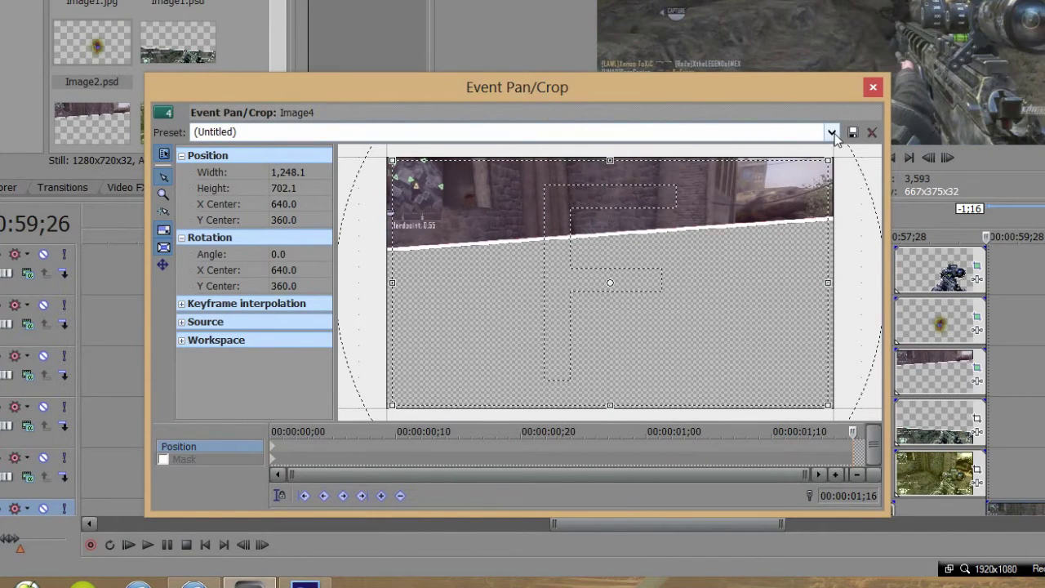
left_click(832, 132)
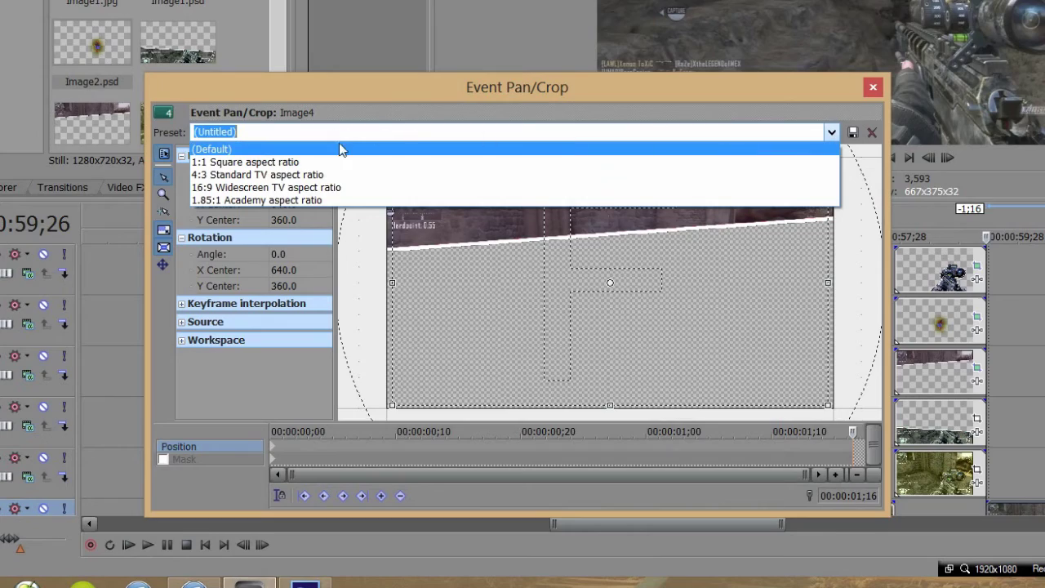
left_click(341, 149)
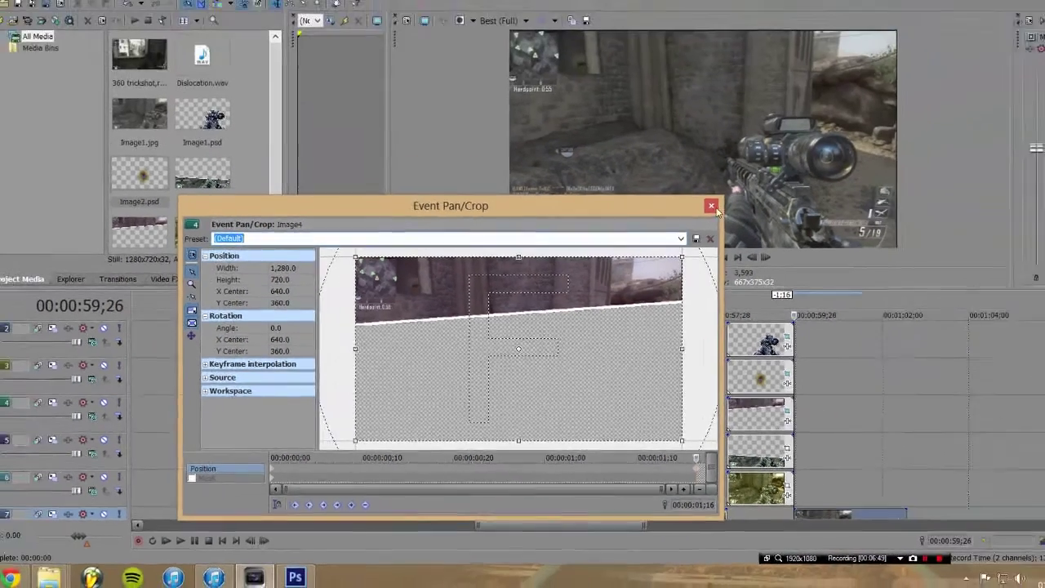
left_click(712, 208)
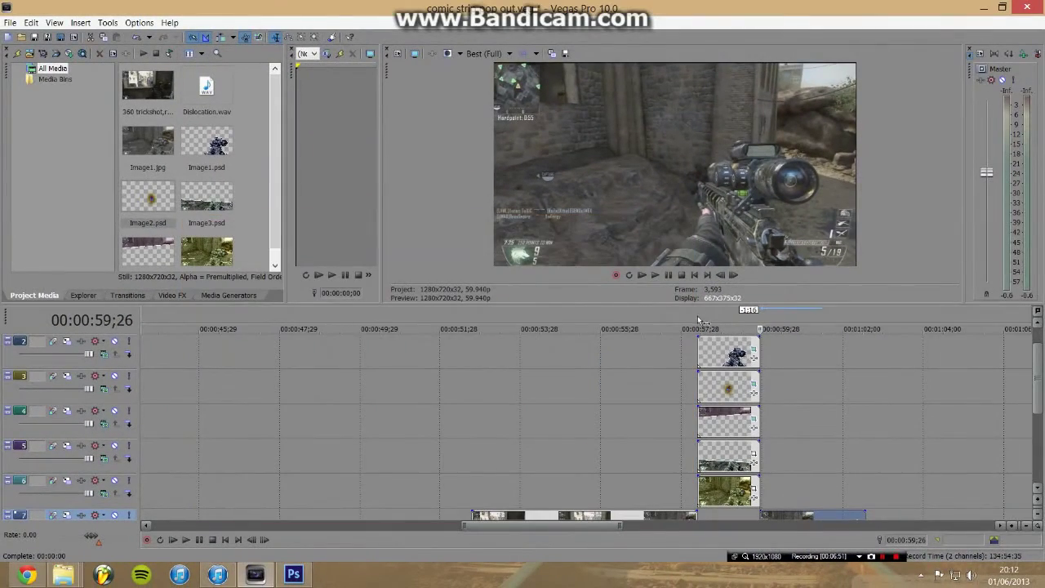
left_click(699, 320)
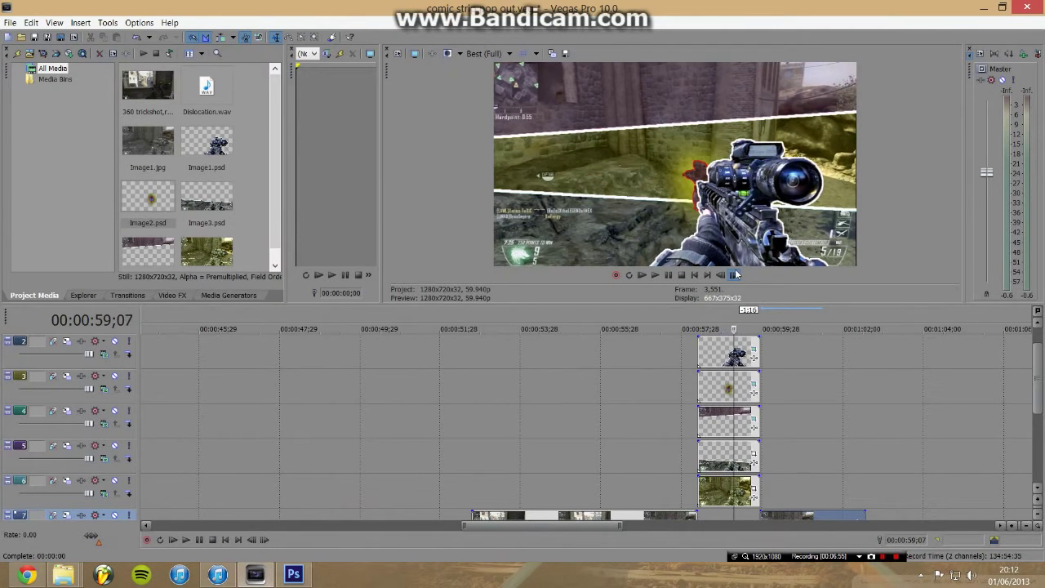
Step: Give Image3 the same slight start zoom, easing back to the (Default) framing at its end
left_click(755, 454)
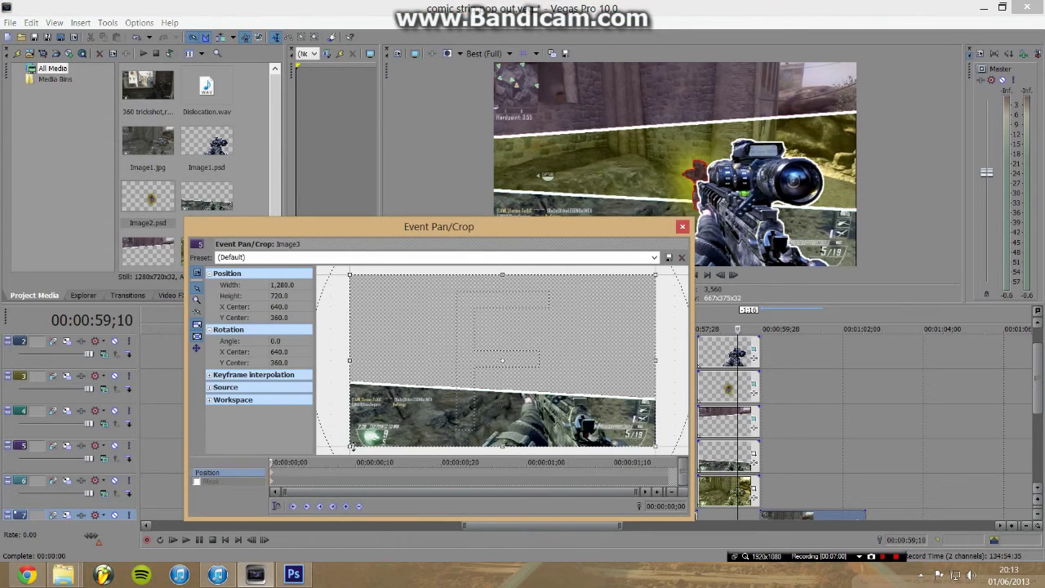
left_click_drag(349, 446, 353, 445)
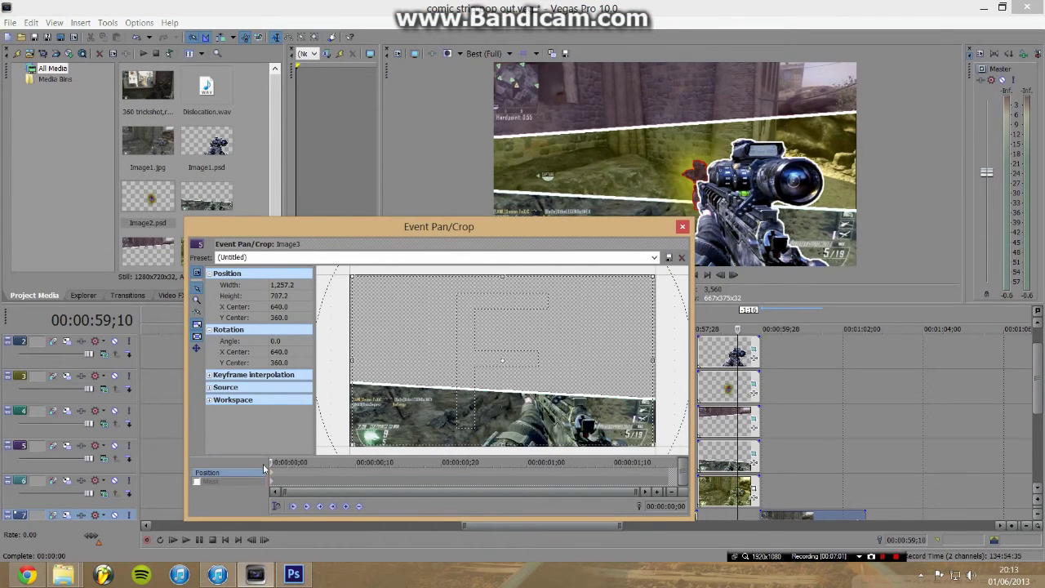
left_click(655, 258)
left_click(658, 267)
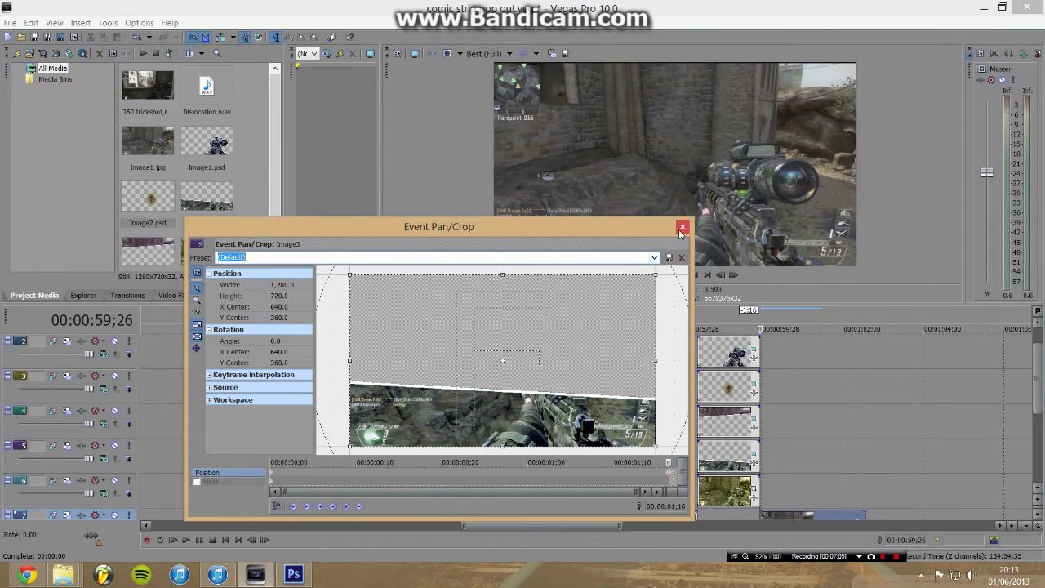
left_click(681, 228)
left_click(699, 320)
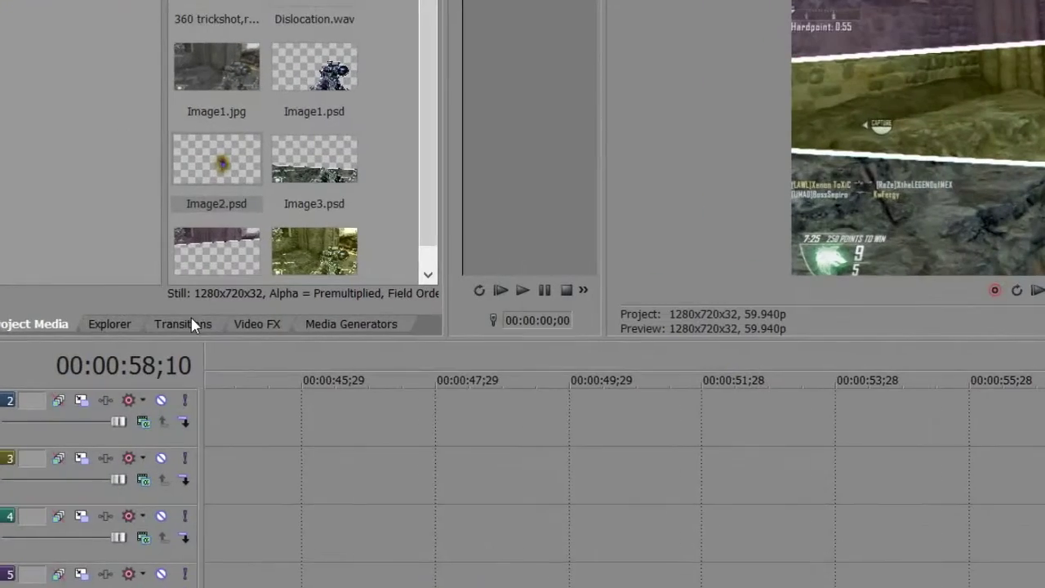
left_click(128, 295)
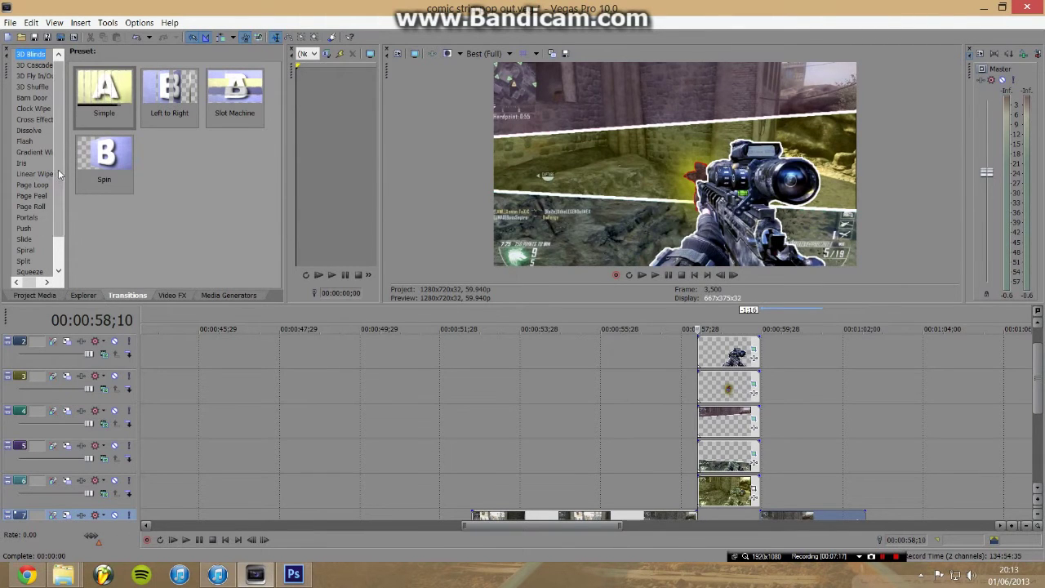
Step: Drop the Push In, Left preset from the Push category onto the start of the track 4 event
left_click_drag(58, 169, 60, 232)
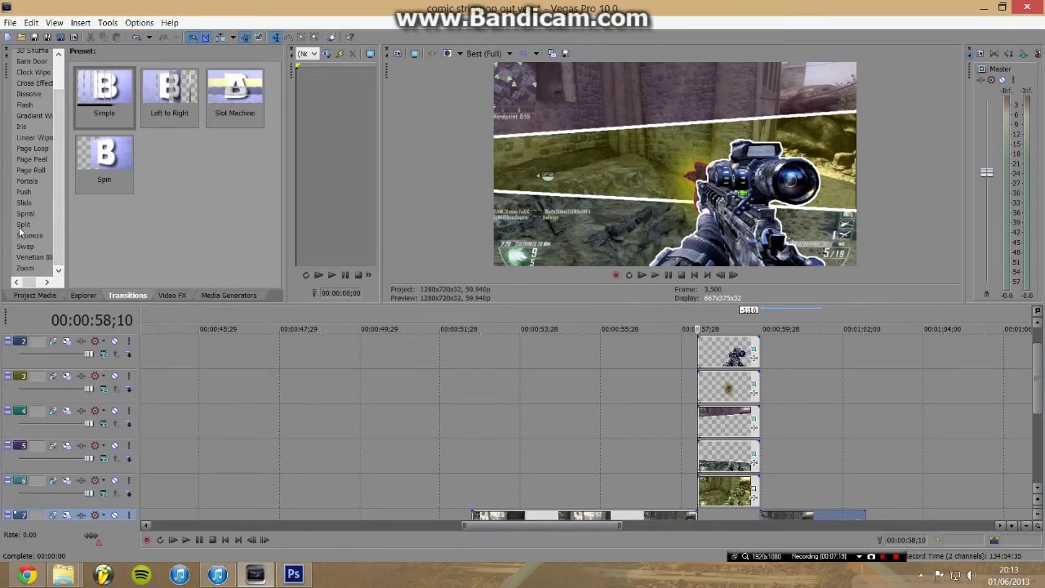
left_click(21, 227)
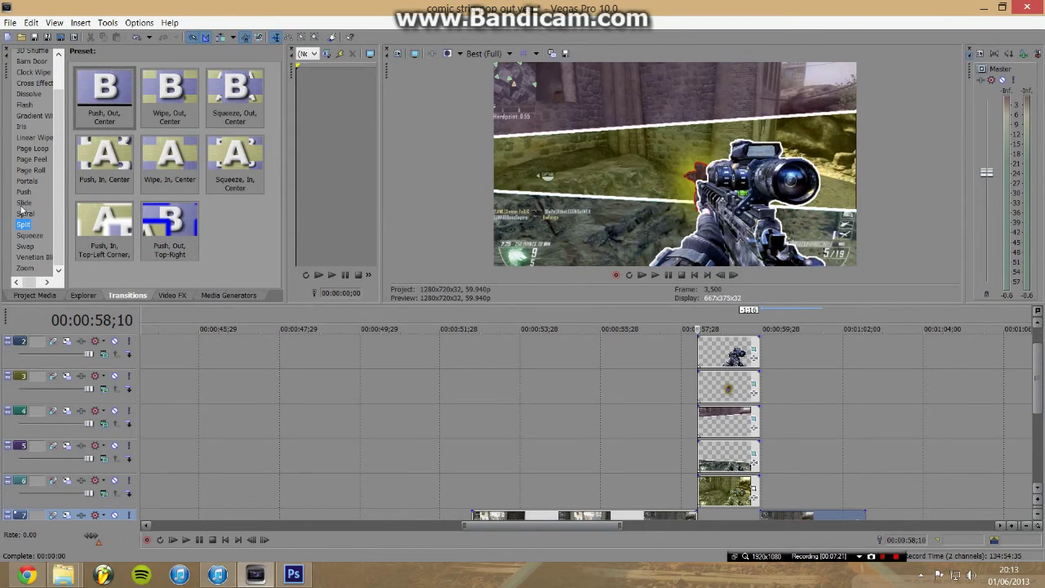
left_click(24, 191)
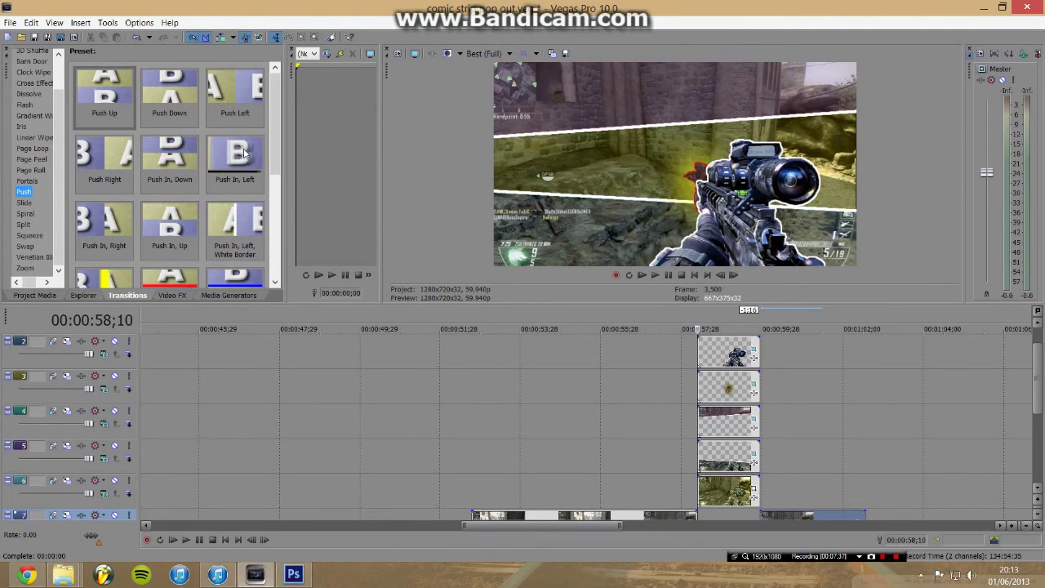
left_click_drag(244, 154, 419, 211)
left_click_drag(713, 384, 699, 424)
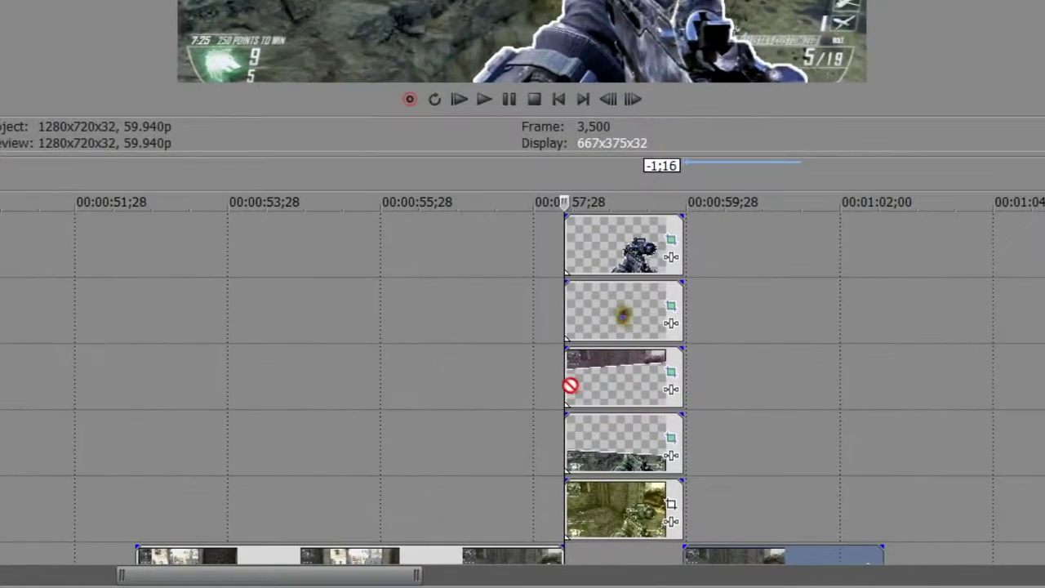
left_click_drag(564, 384, 551, 385)
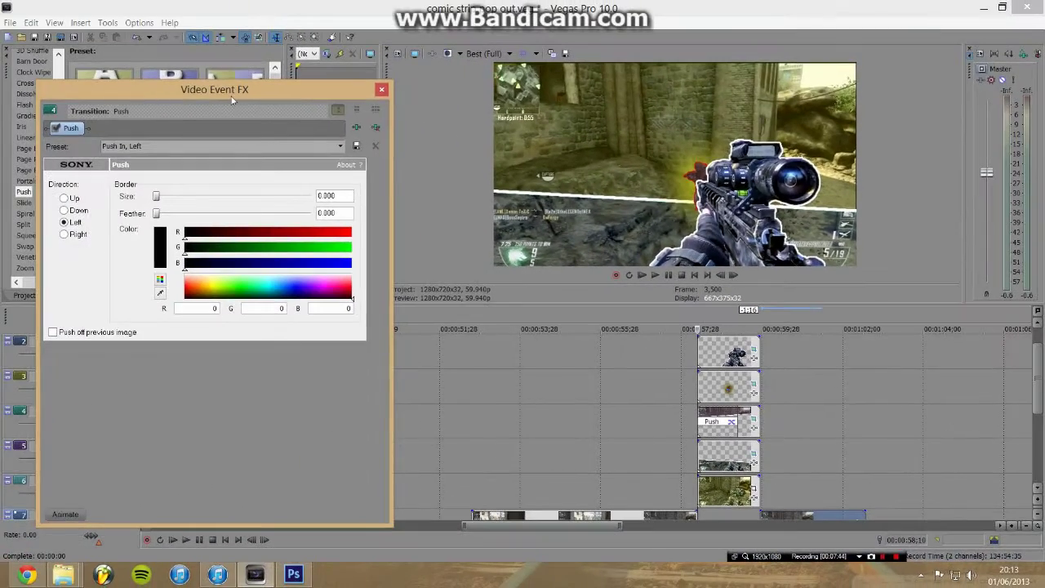
left_click_drag(233, 92, 343, 79)
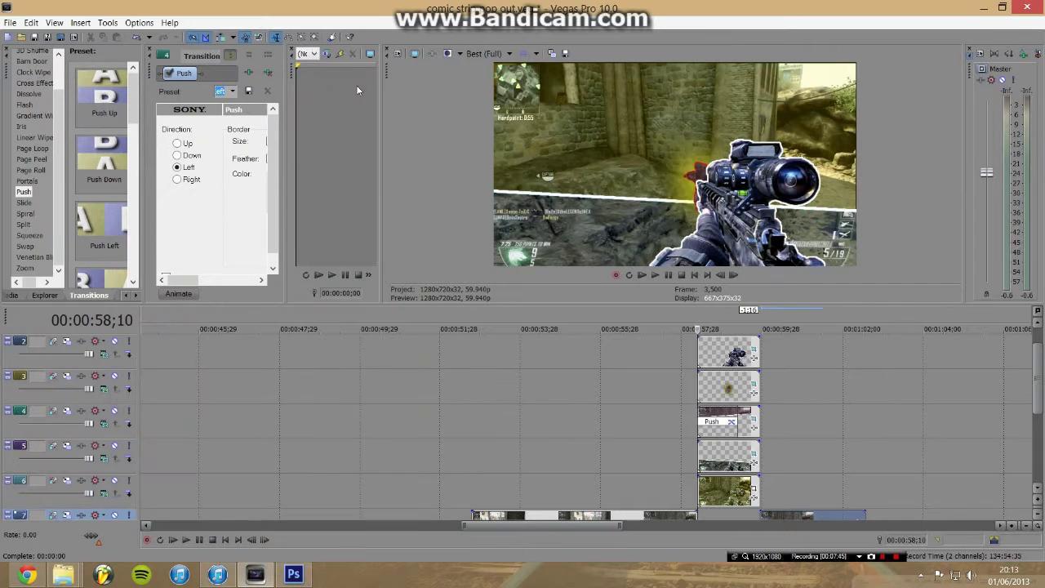
Step: Close the Push settings and trim the track 4 Push transition to a 00:00:00;04 fade offset
left_click_drag(152, 70, 462, 155)
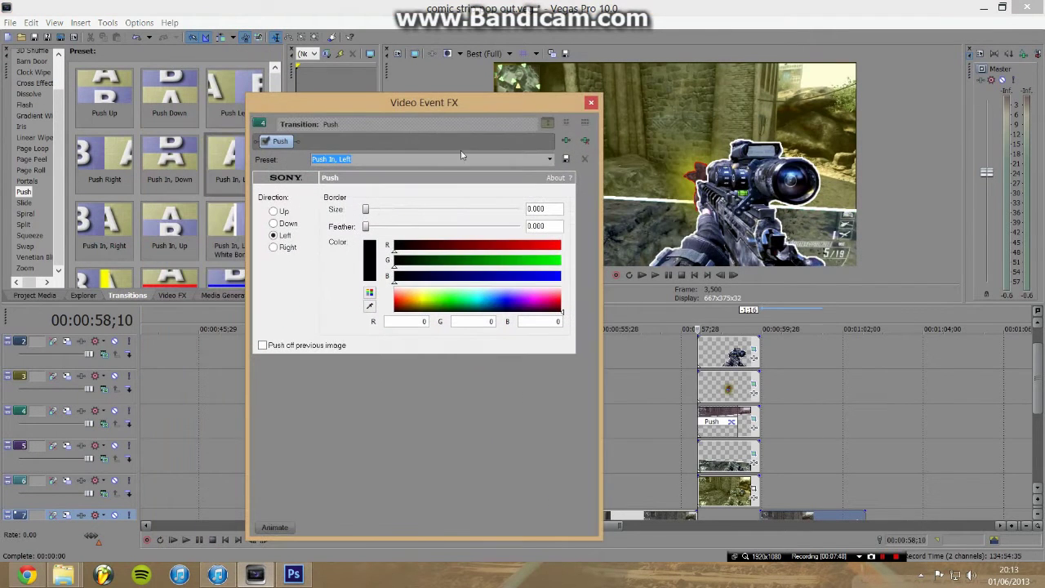
left_click(592, 103)
scroll(744, 415, "up", 4)
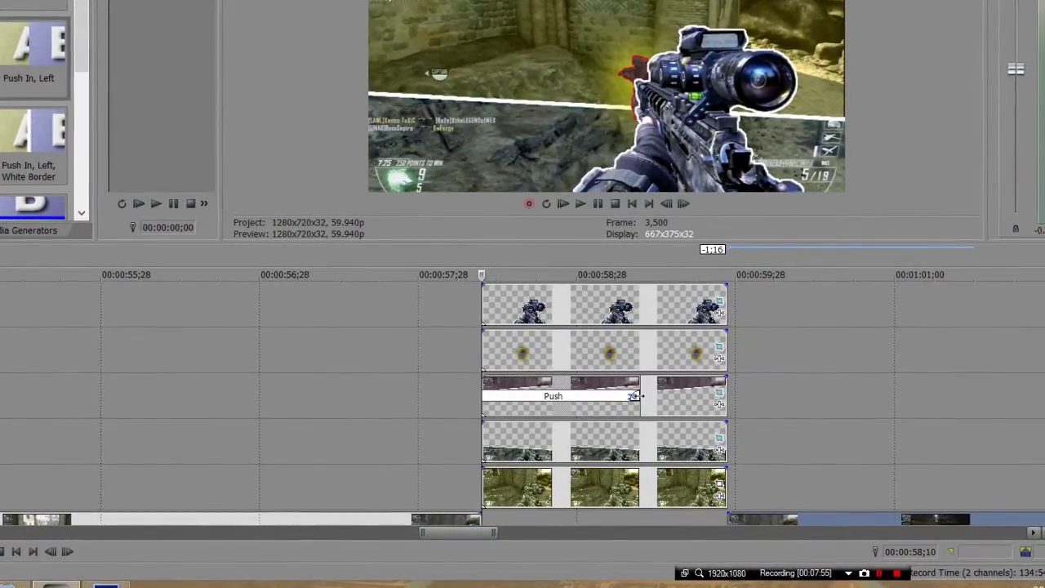
left_click_drag(635, 396, 490, 392)
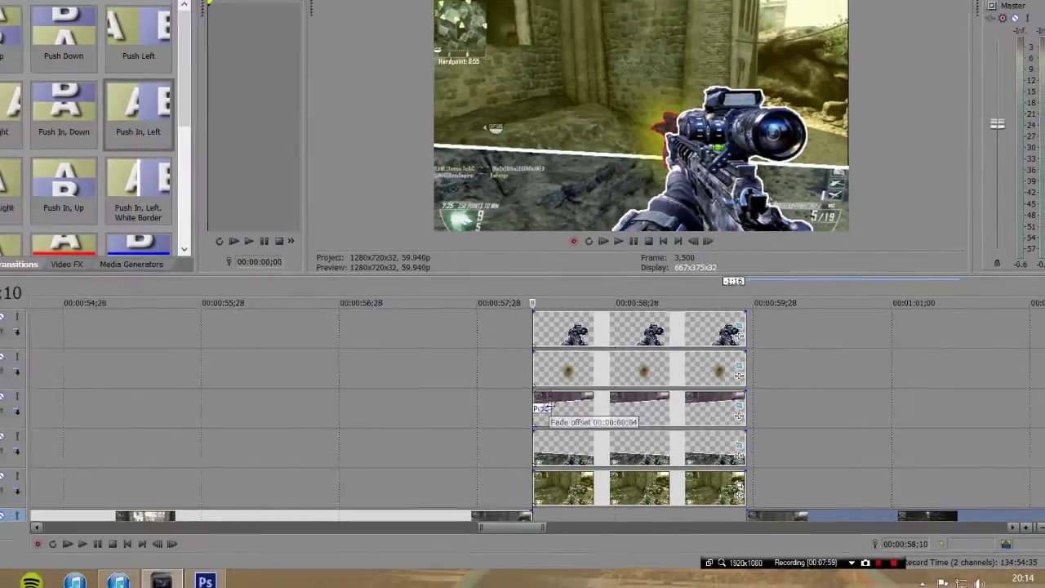
left_click_drag(547, 408, 546, 408)
Step: Preview the shortened track 4 Push transition from its start
left_click(555, 316)
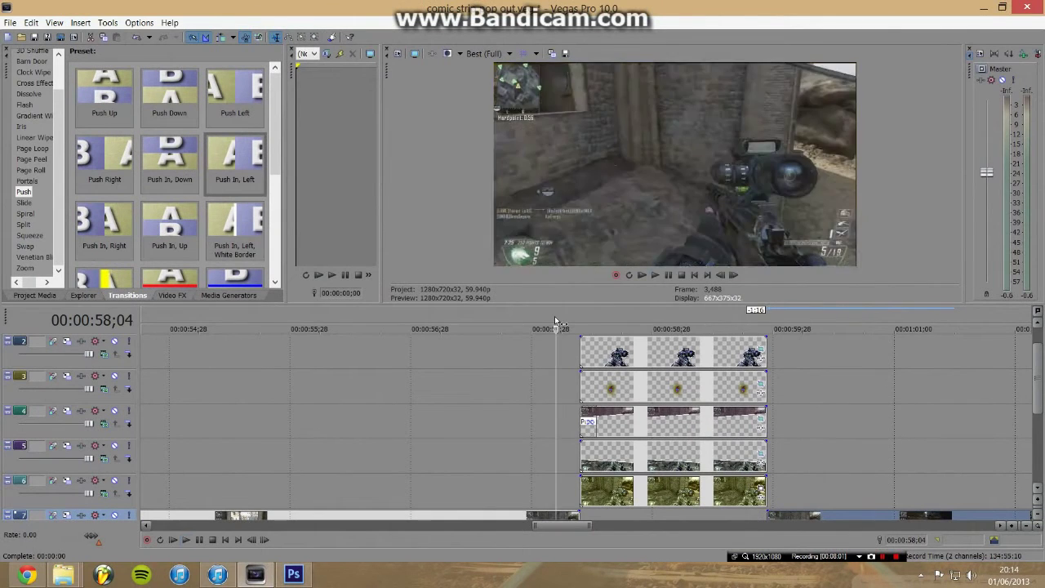
key("space")
key("space")
key("space")
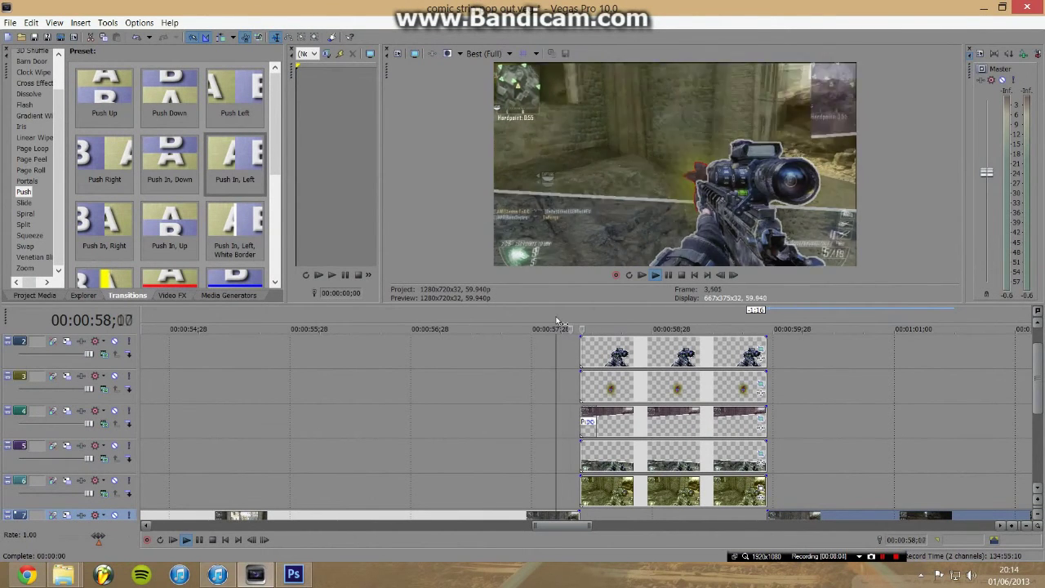
key("space")
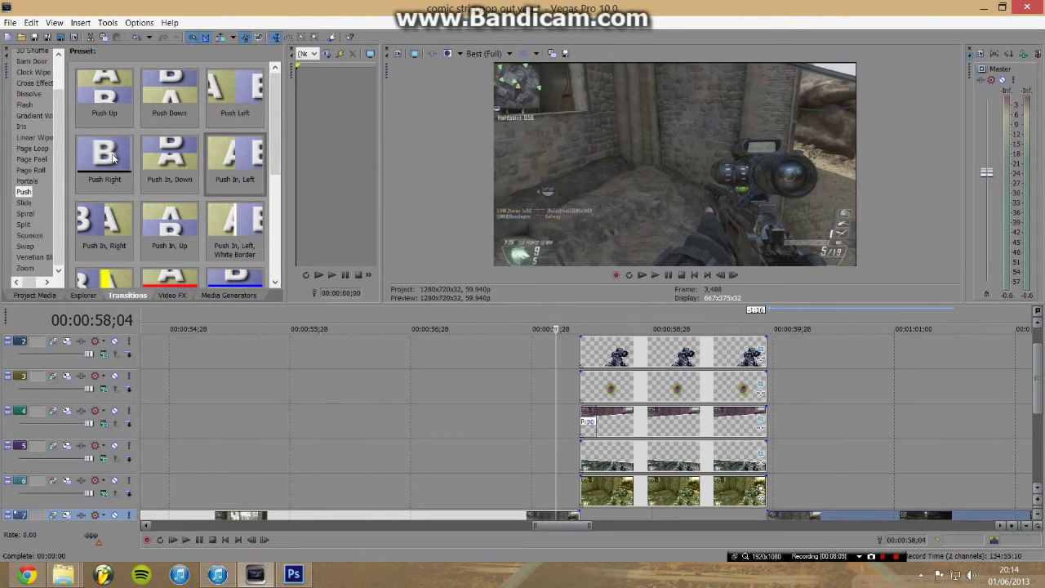
Step: Add Push Right to the start of the track 5 clip and shorten it to a ;04 offset
left_click_drag(113, 157, 586, 465)
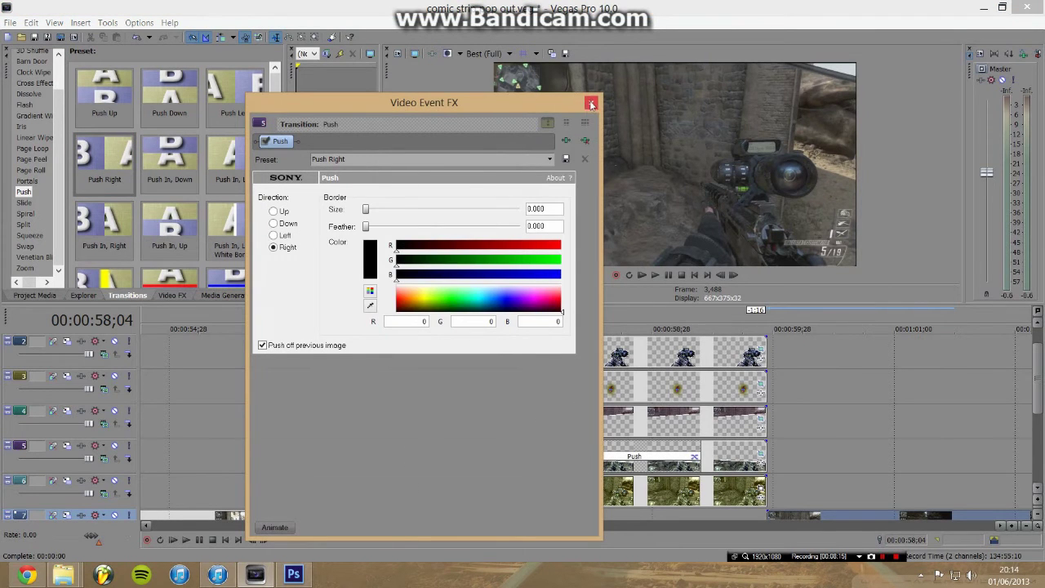
left_click(592, 105)
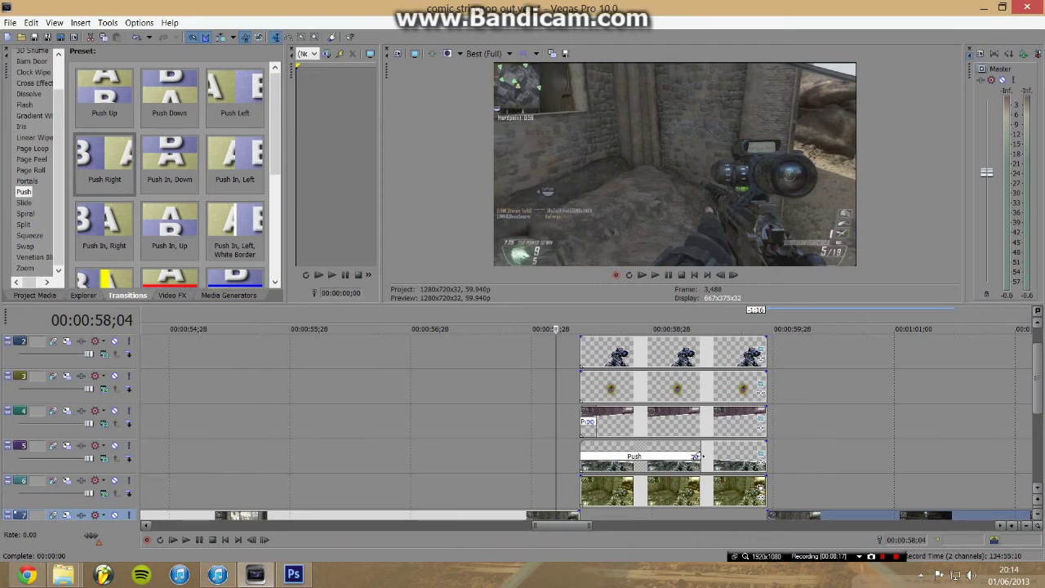
left_click_drag(698, 456, 596, 456)
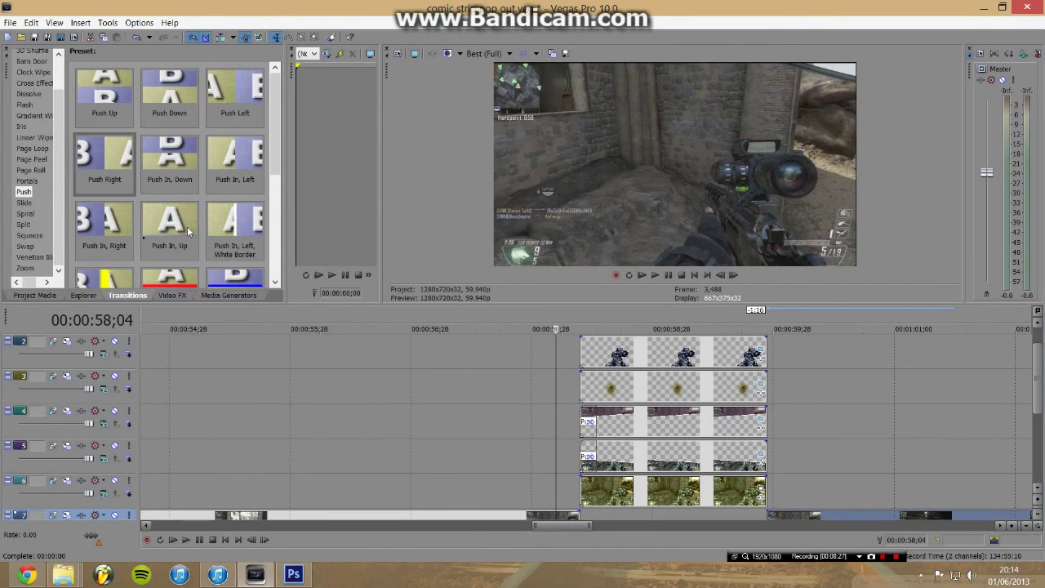
Step: Apply Push In, Up to the track 2 rifle clip's start and trim it to a ;04 offset
left_click_drag(187, 227, 581, 363)
left_click(591, 105)
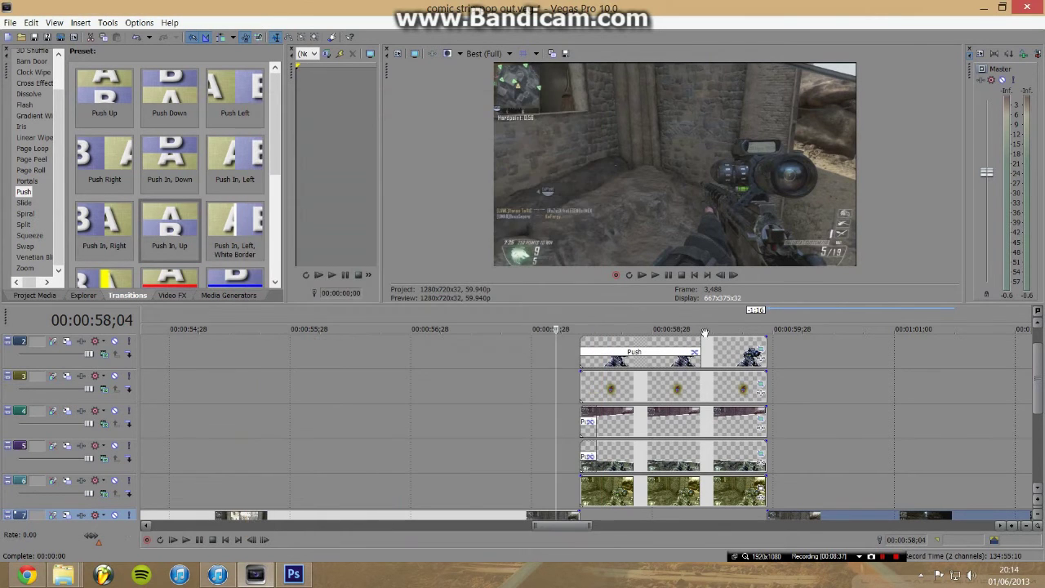
left_click_drag(696, 353, 599, 352)
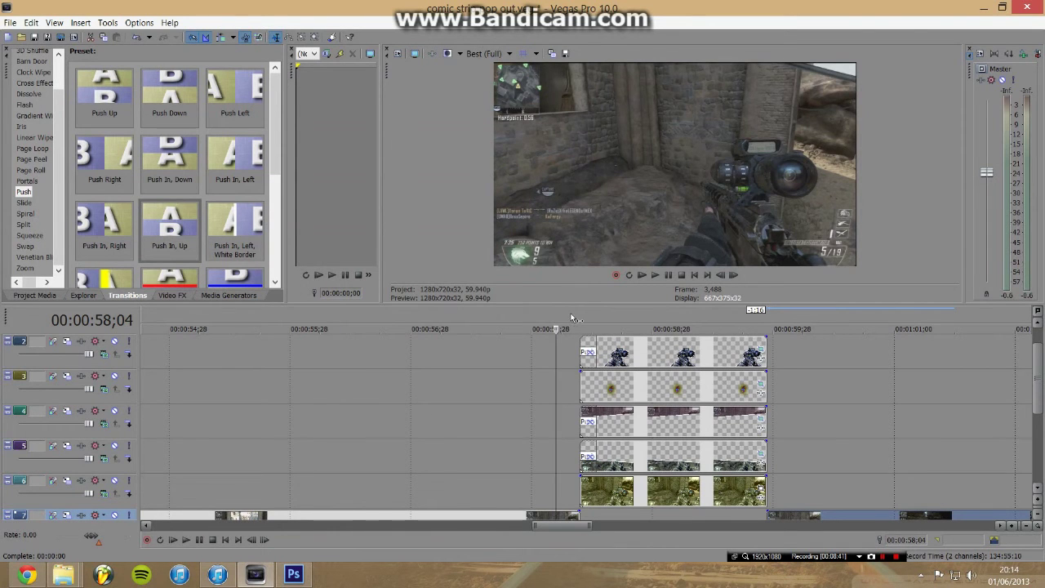
left_click(734, 275)
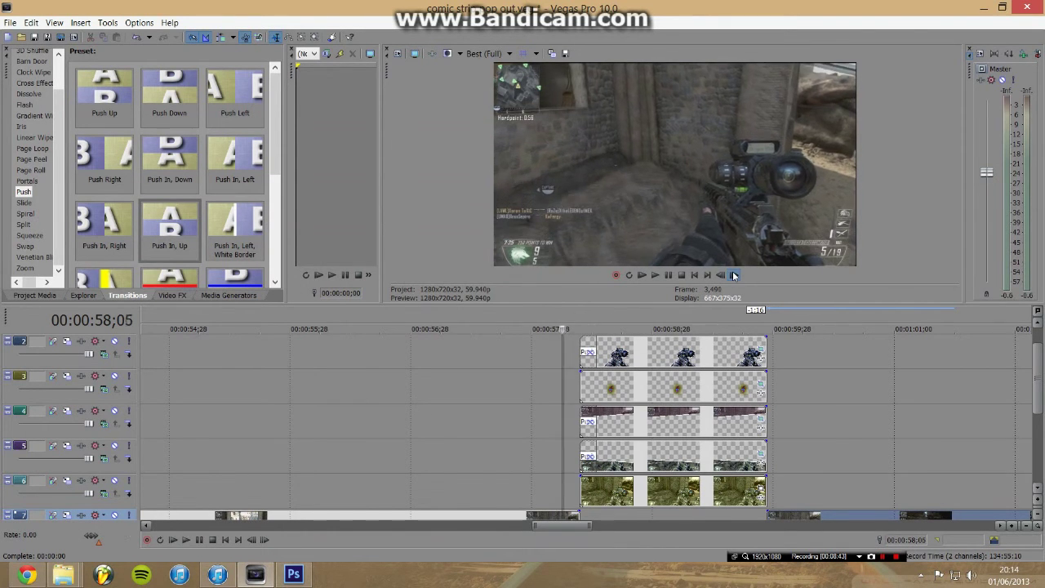
left_click(733, 275)
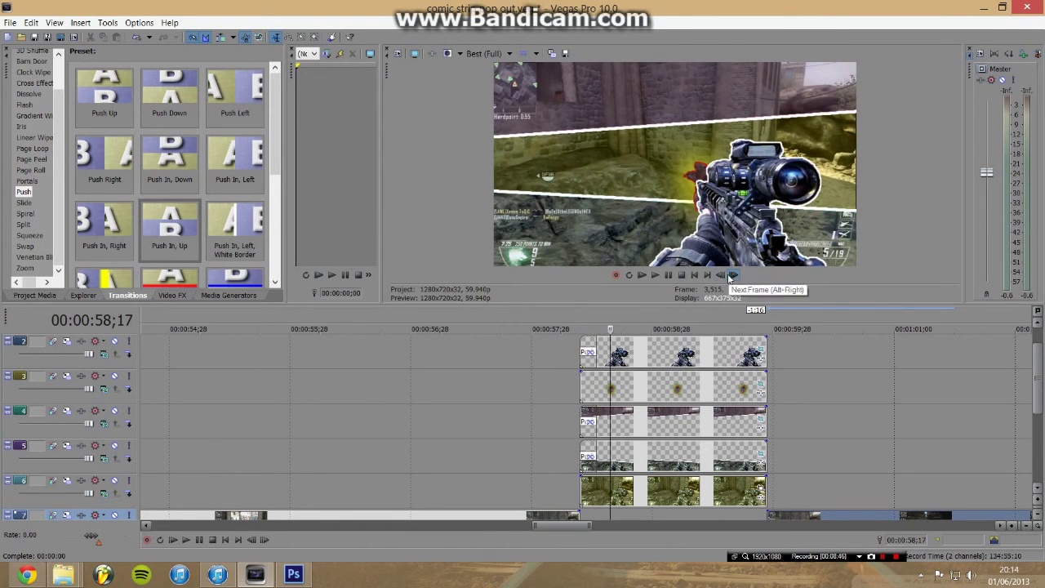
left_click(721, 275)
left_click(721, 275)
left_click(721, 275)
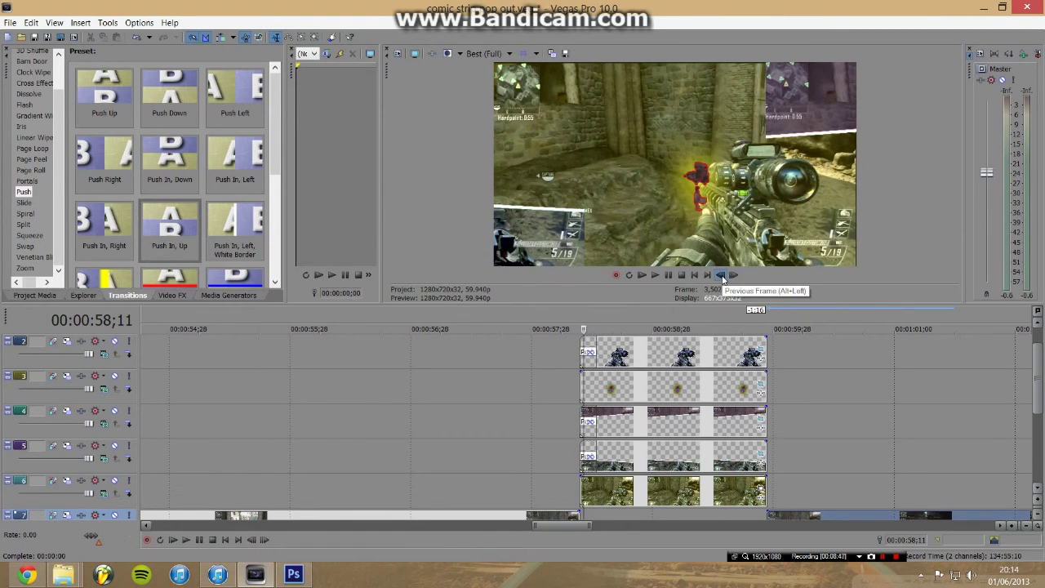
left_click(733, 275)
left_click(733, 275)
left_click(733, 275)
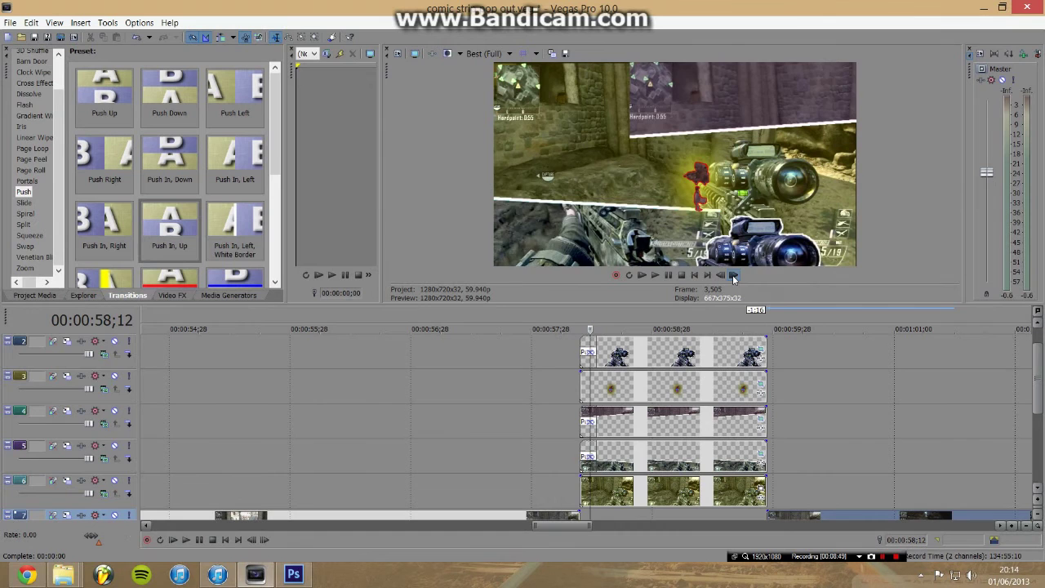
left_click(733, 275)
left_click(732, 274)
left_click(733, 275)
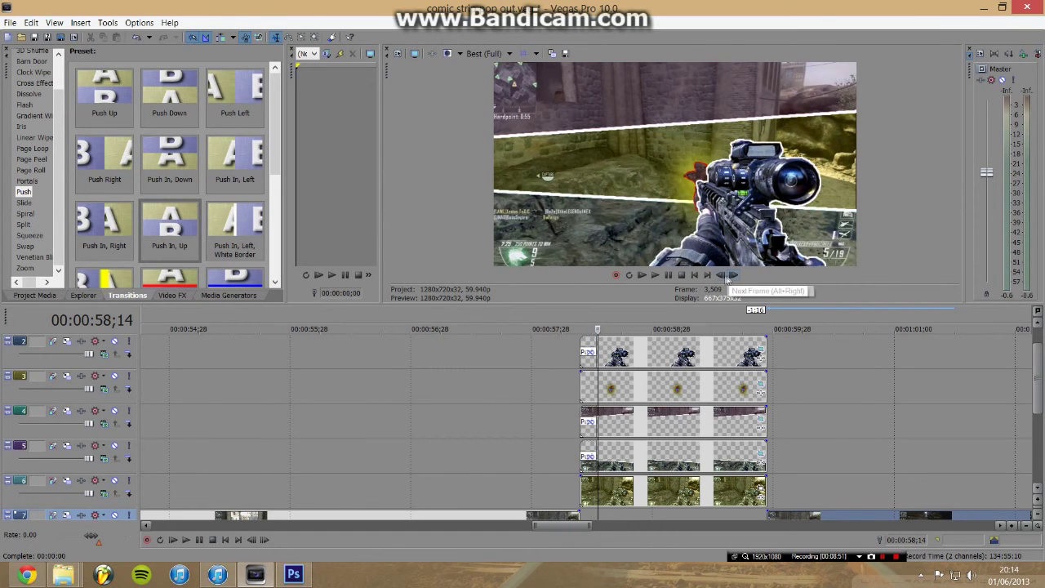
left_click(722, 275)
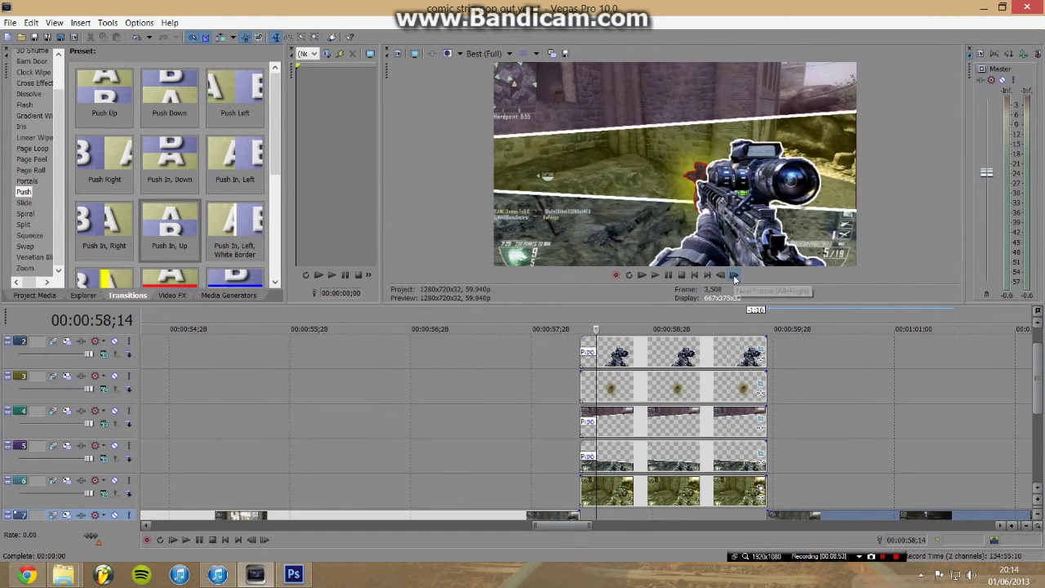
left_click(733, 275)
left_click(578, 323)
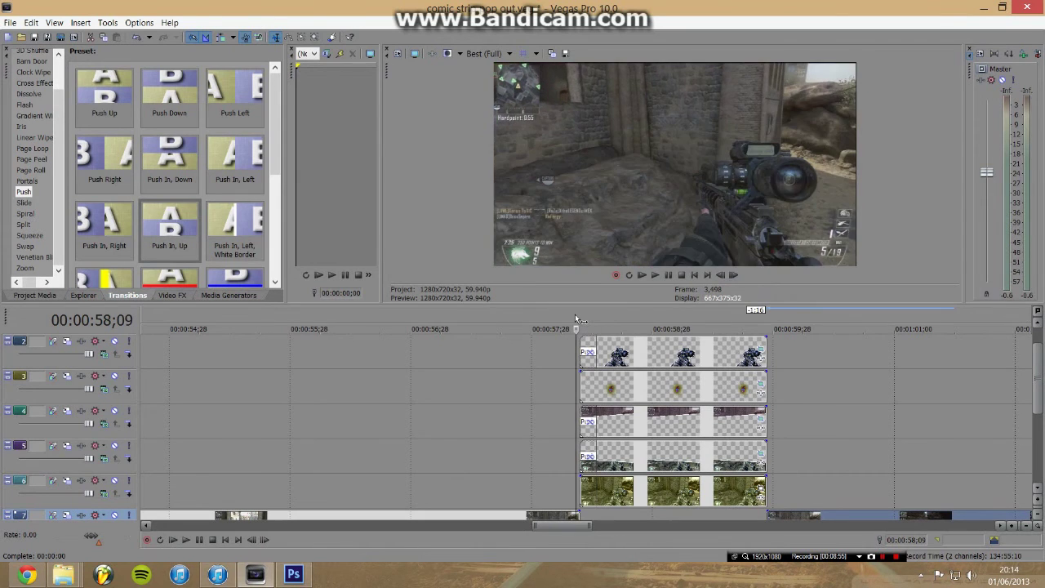
key("space")
key("space")
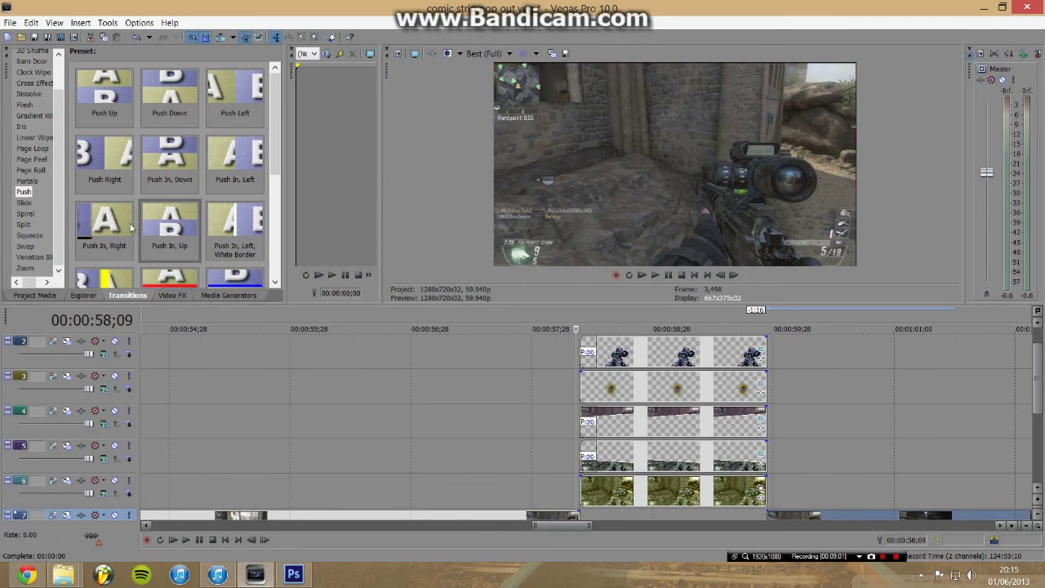
Step: Move the track 9 music event so it fades in just before the freeze point near 00:00:58
left_click(22, 127)
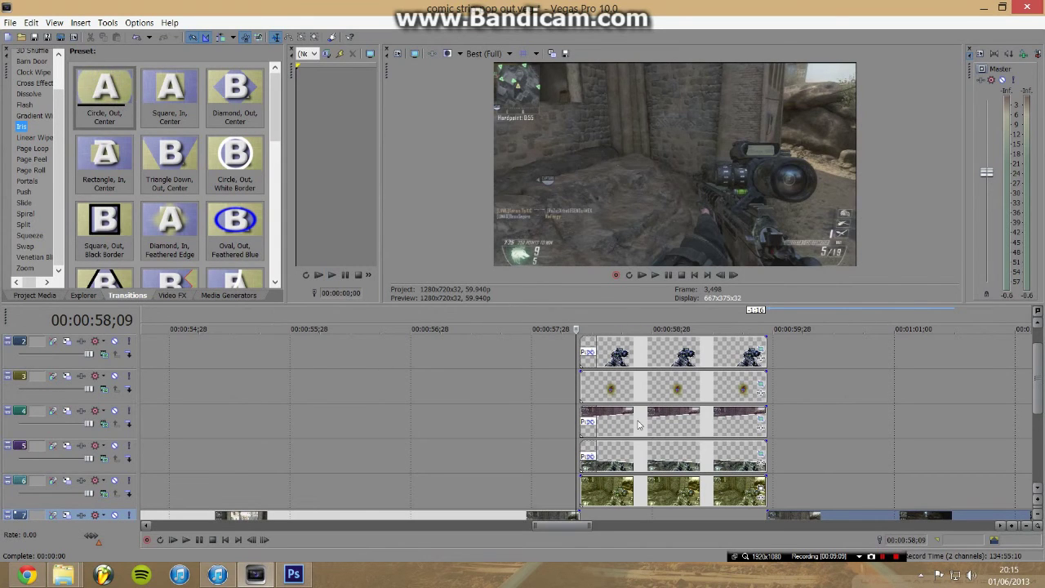
left_click_drag(1038, 374, 1039, 417)
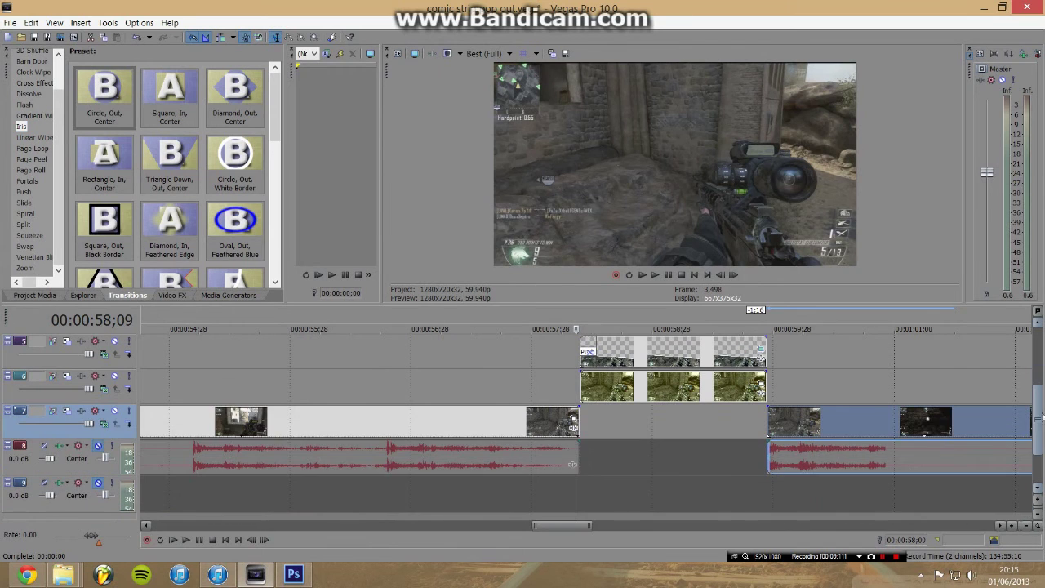
scroll(602, 486, "down", 5)
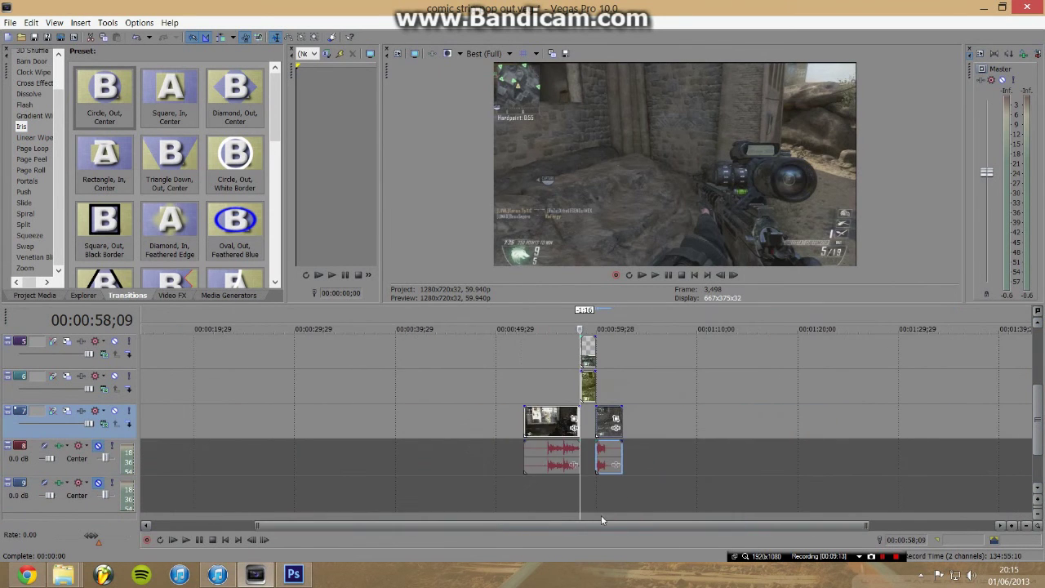
left_click_drag(604, 528, 459, 525)
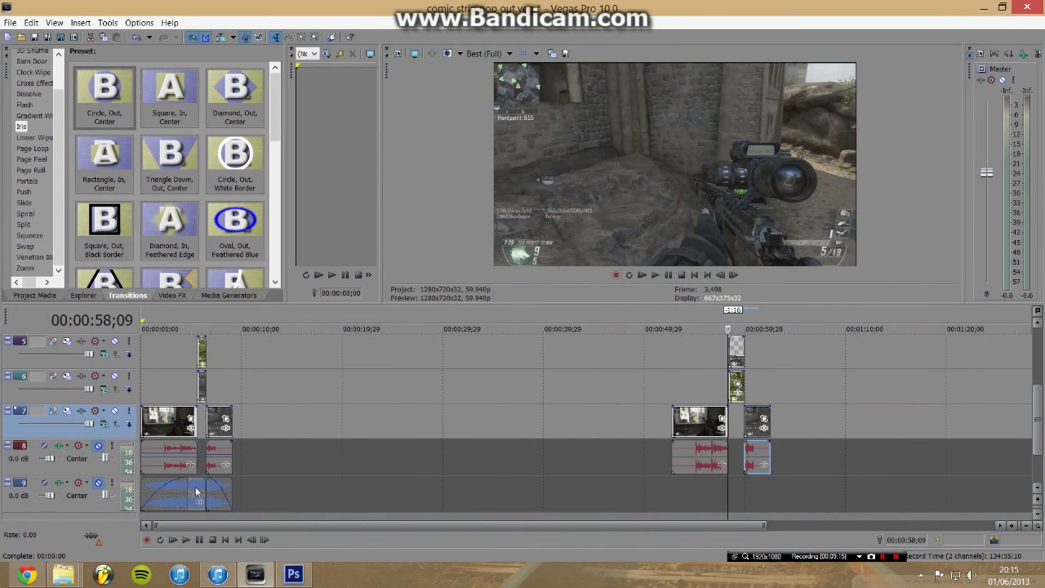
left_click_drag(196, 491, 735, 494)
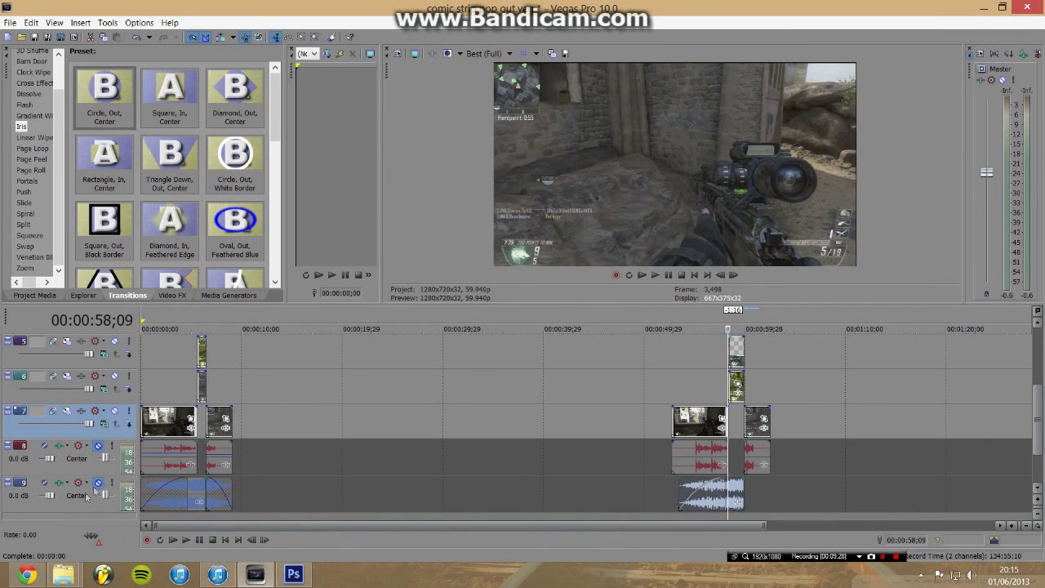
Step: Lower the track 9 music to -23.0 dB, preview from 56;01, then glance at Image3.psd in Photoshop
left_click_drag(51, 497, 42, 497)
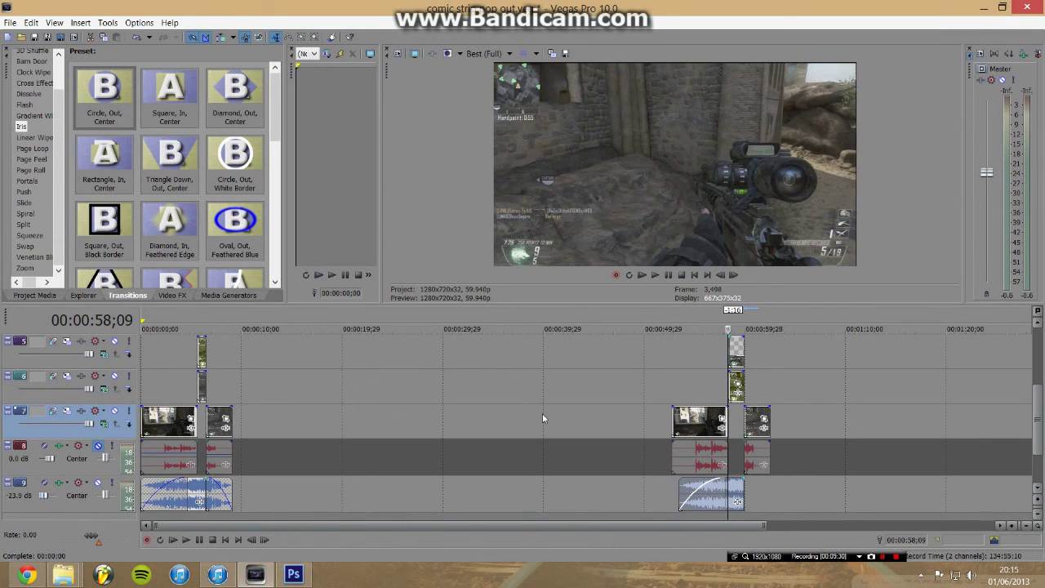
left_click(706, 320)
key("space")
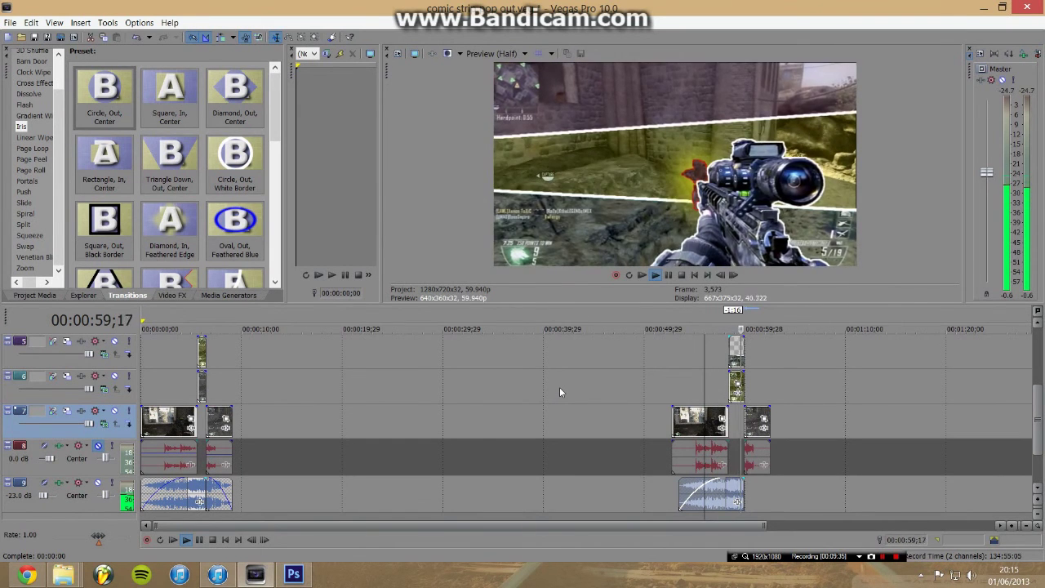
key("space")
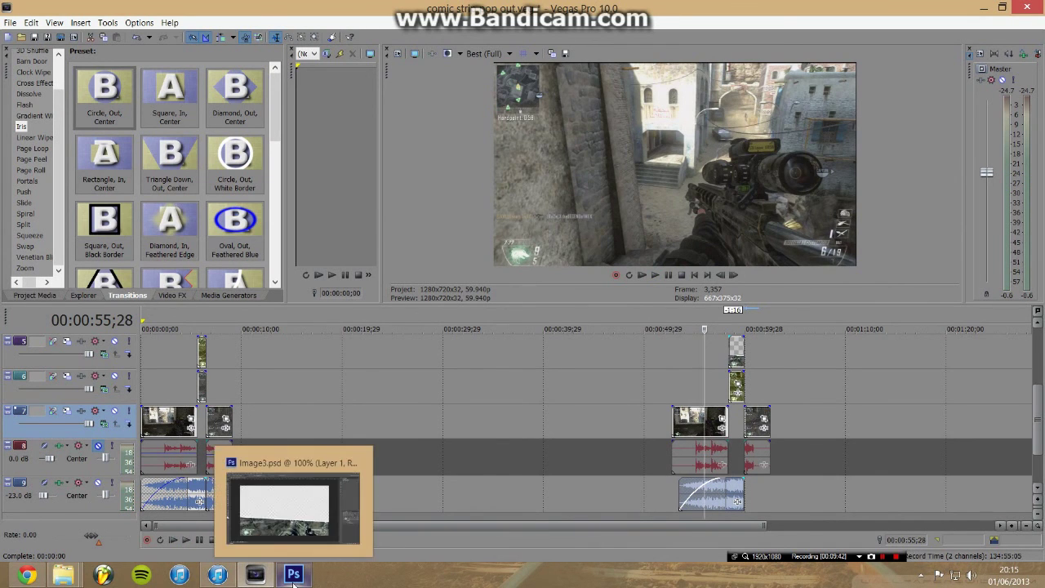
left_click(311, 490)
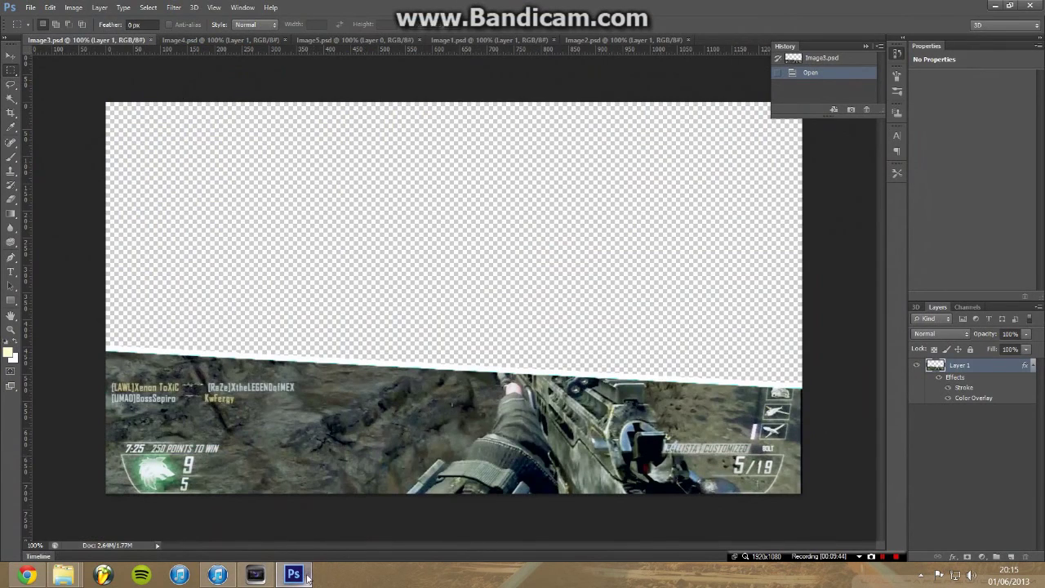
left_click(307, 578)
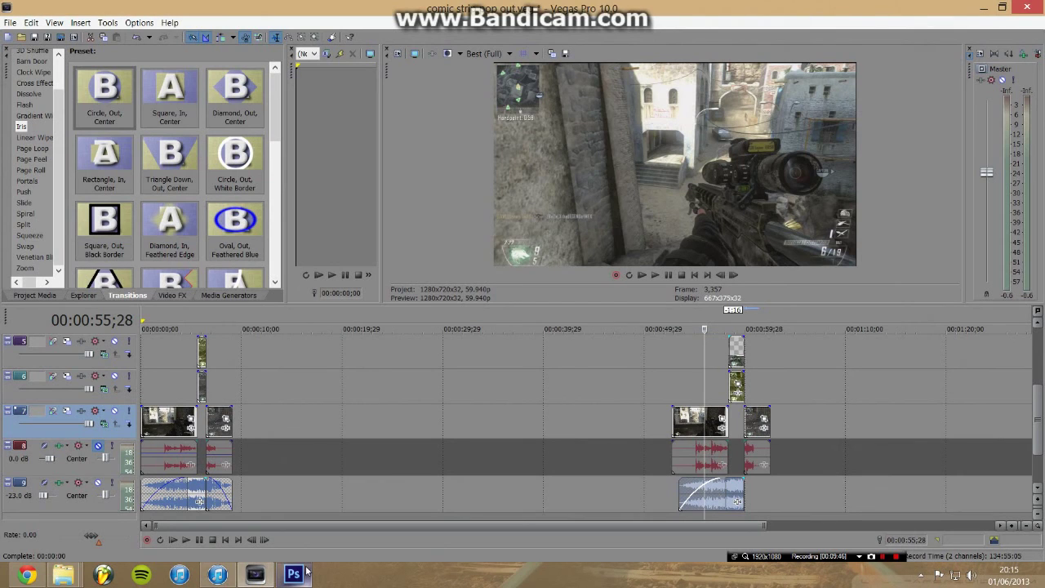